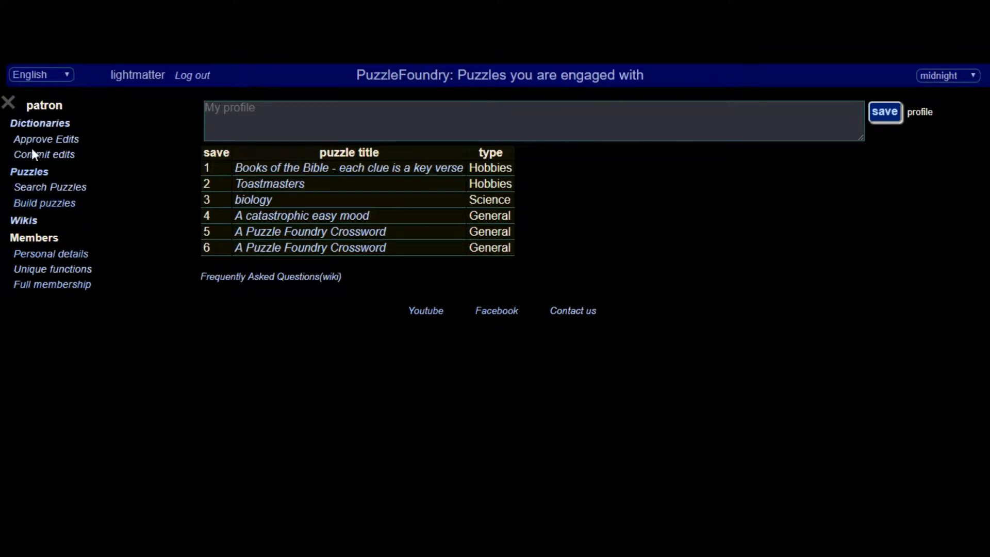
Step: Open the puzzle builder with a new poligram and look over its grid, answer list and word tools
{"action": "left_click", "coordinate": [51, 204]}
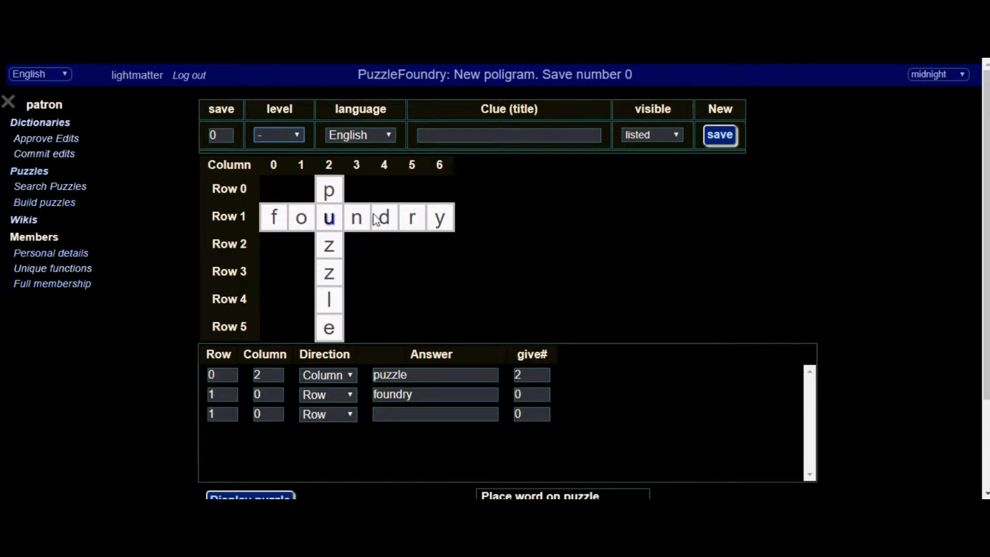
{"action": "scroll", "coordinate": [444, 269], "scroll_direction": "down", "scroll_amount": 3}
{"action": "scroll", "coordinate": [485, 314], "scroll_direction": "up", "scroll_amount": 3}
{"action": "scroll", "coordinate": [564, 307], "scroll_direction": "down", "scroll_amount": 3}
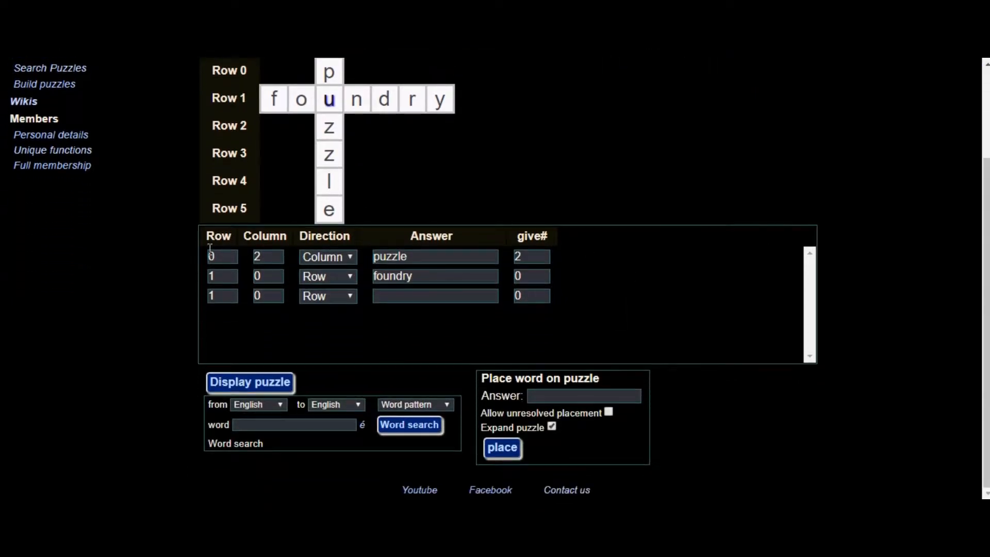
{"action": "scroll", "coordinate": [386, 229], "scroll_direction": "up", "scroll_amount": 1}
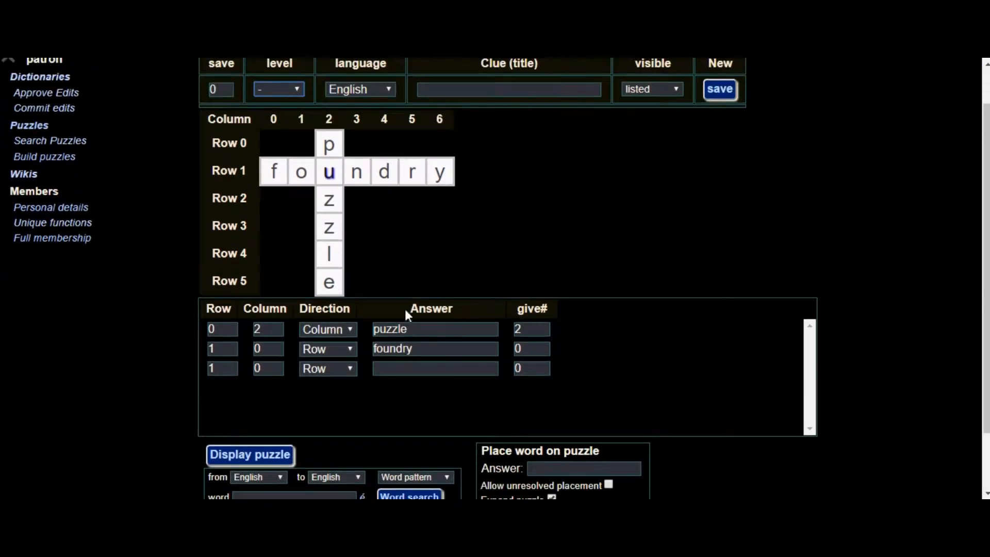
{"action": "scroll", "coordinate": [410, 320], "scroll_direction": "down", "scroll_amount": 1}
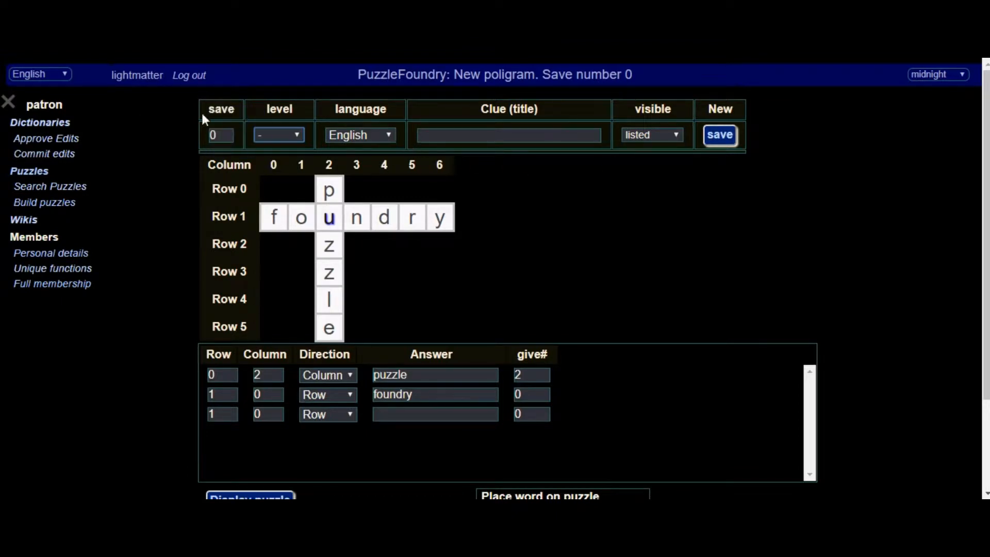
Step: Set the new poligram's save number to 1
{"action": "mouse_move", "coordinate": [218, 107]}
{"action": "left_click", "coordinate": [225, 133]}
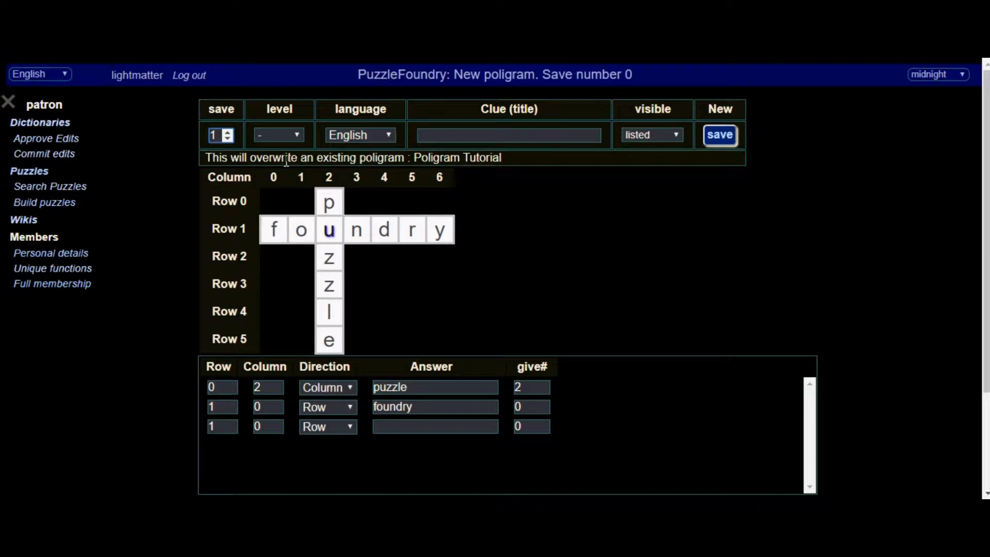
{"action": "left_click", "coordinate": [228, 132]}
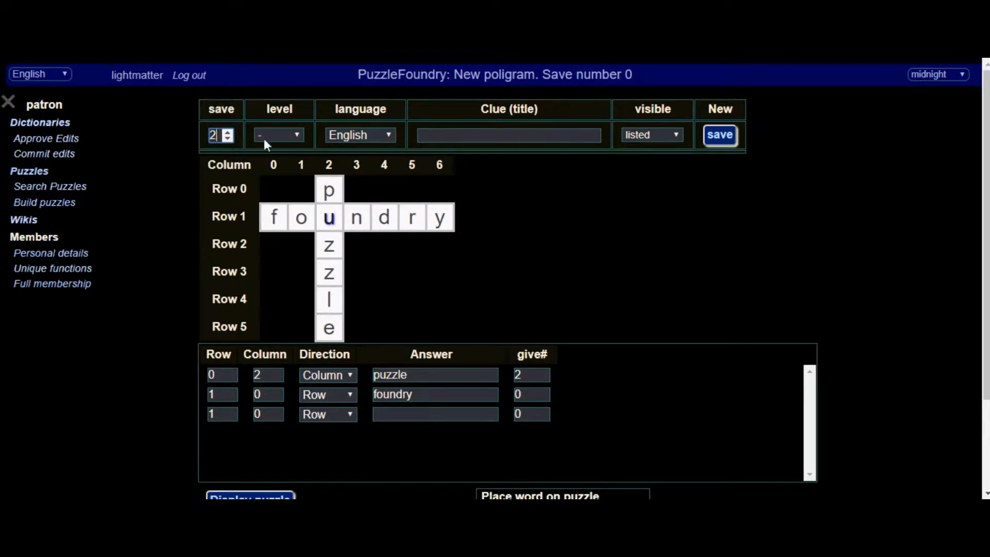
{"action": "left_click", "coordinate": [227, 139]}
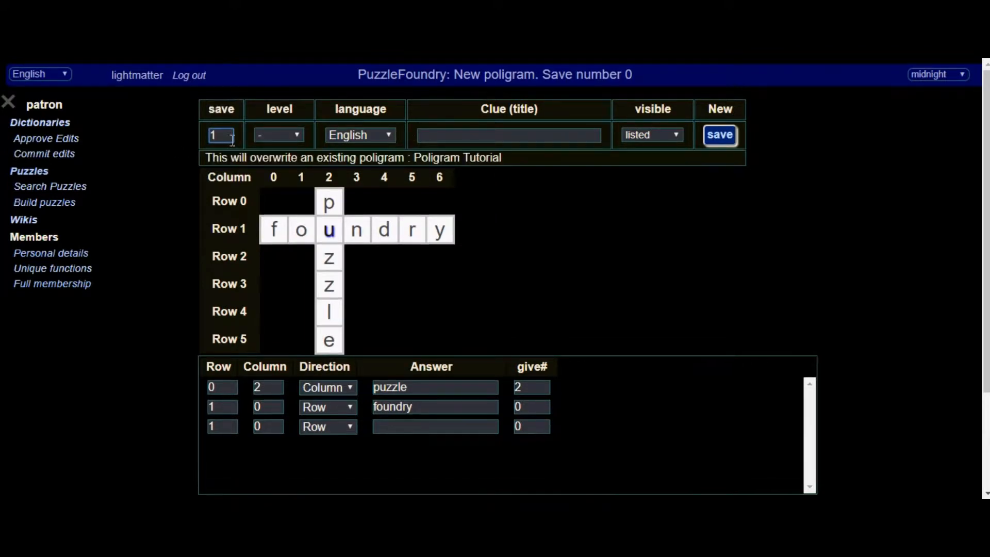
Step: Set the poligram's level to easy and its language to English
{"action": "left_click", "coordinate": [303, 136]}
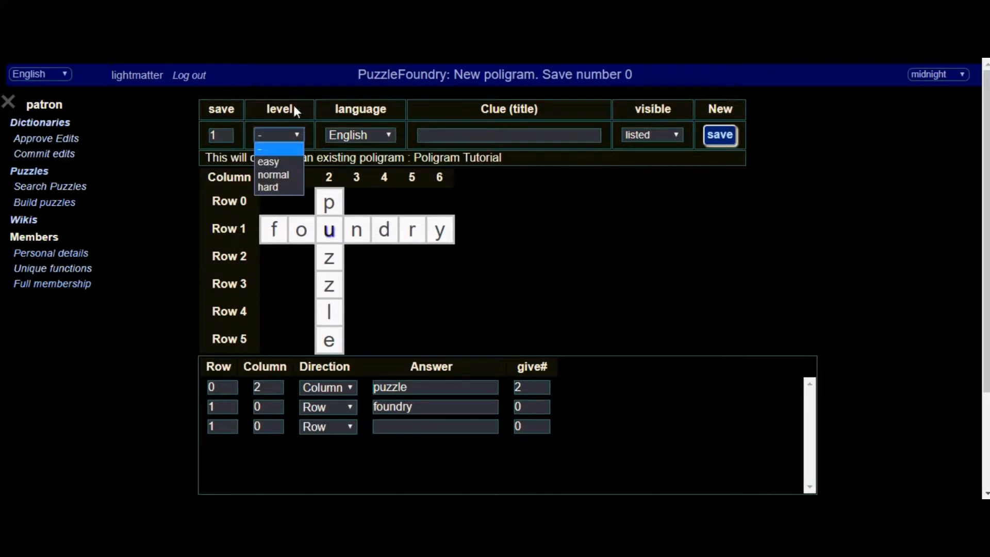
{"action": "left_click", "coordinate": [291, 161]}
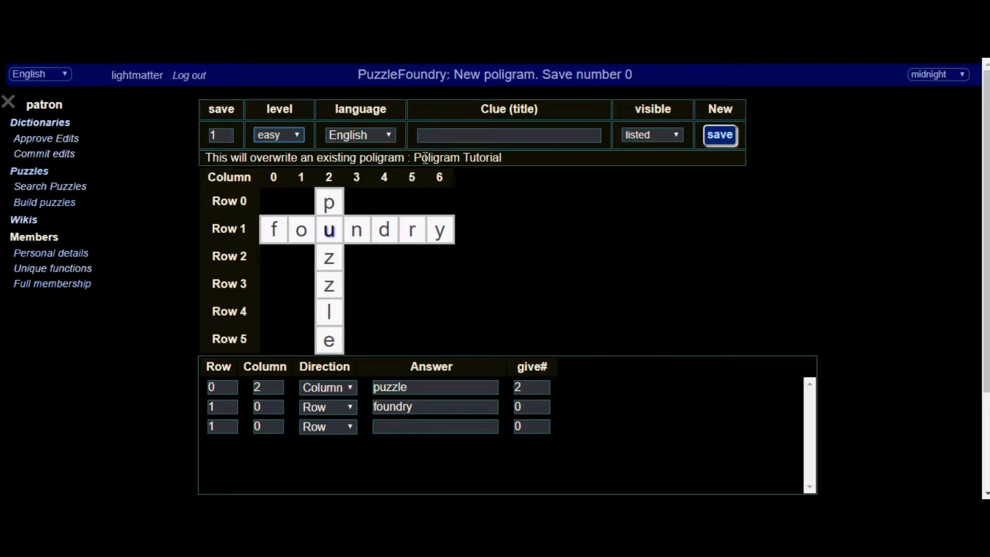
{"action": "left_click", "coordinate": [393, 137]}
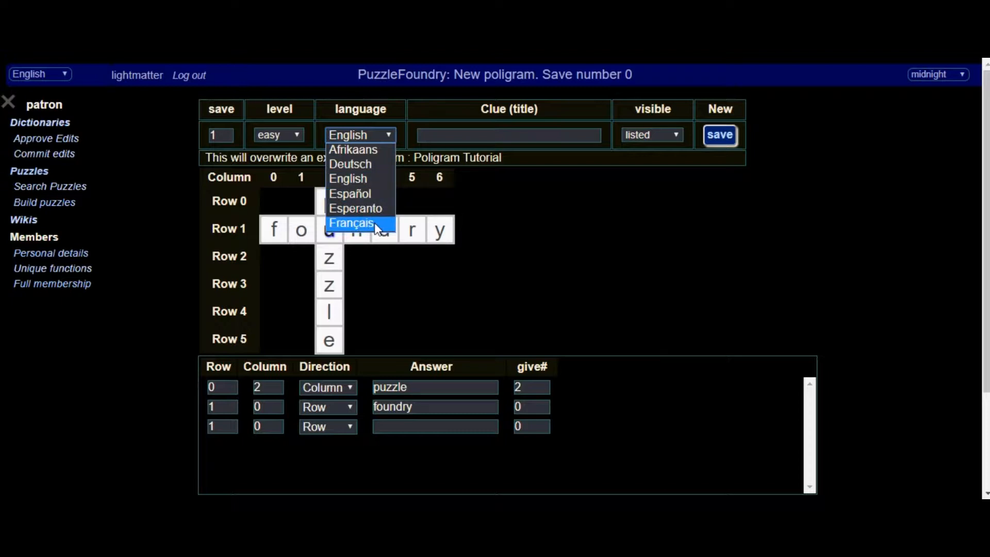
{"action": "left_click", "coordinate": [362, 178]}
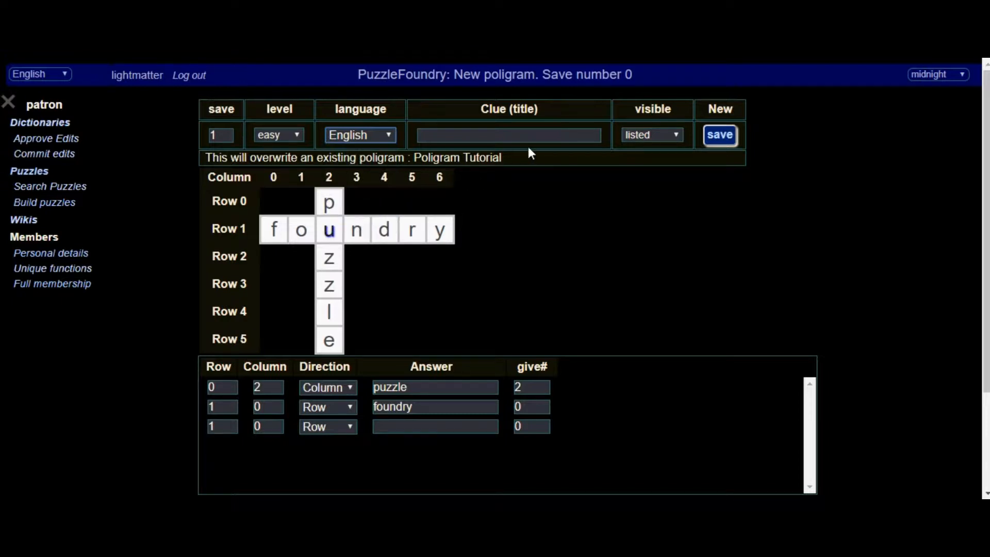
Step: Enter "Poligram Tutorial" as the clue title and set the poligram's visibility to listed
{"action": "left_click", "coordinate": [536, 133]}
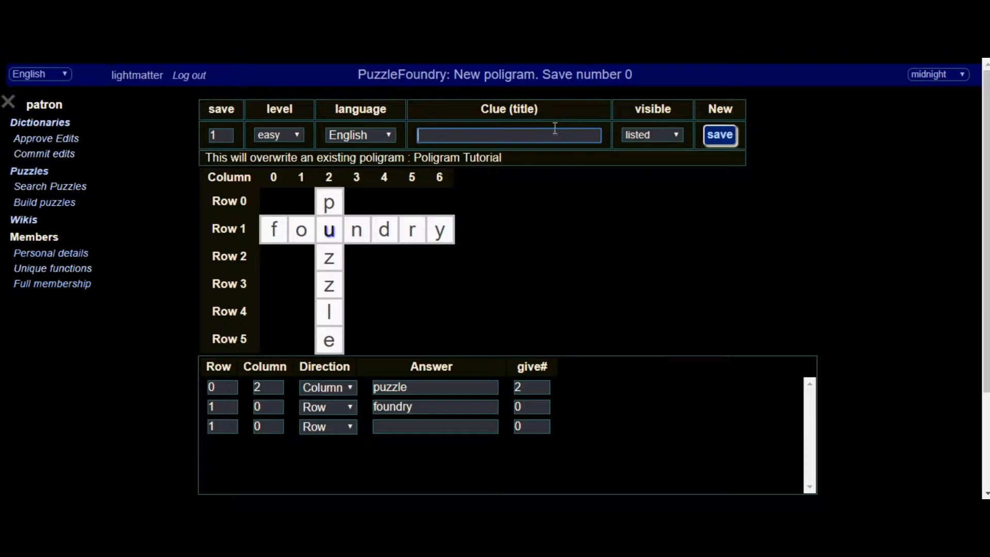
{"action": "type", "text": "Poligram Tutorial"}
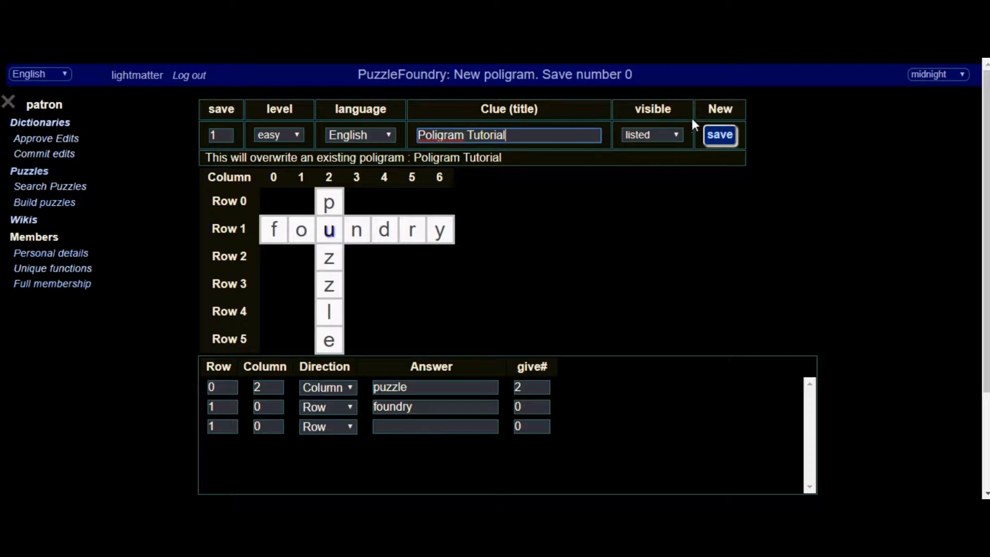
{"action": "left_click", "coordinate": [677, 133]}
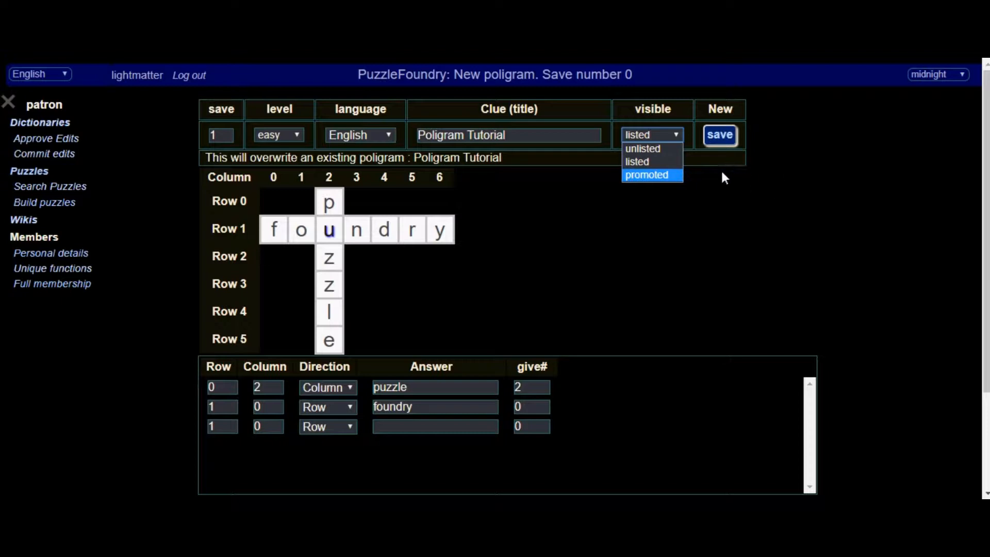
{"action": "left_click", "coordinate": [648, 162]}
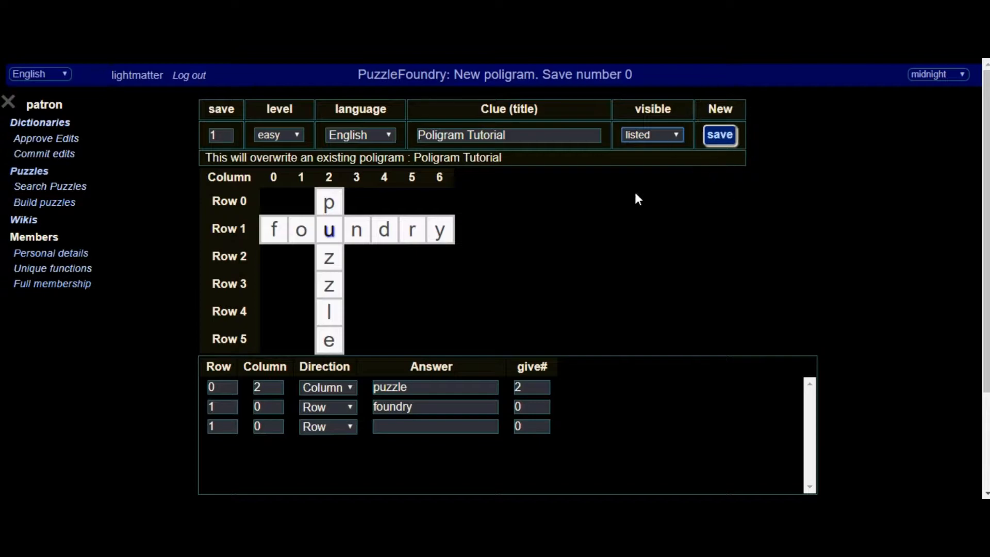
Step: Examine the answer list below the grid, including the give number of the "puzzle" answer
{"action": "scroll", "coordinate": [555, 294], "scroll_direction": "down", "scroll_amount": 2}
{"action": "scroll", "coordinate": [557, 291], "scroll_direction": "up", "scroll_amount": 2}
{"action": "scroll", "coordinate": [457, 191], "scroll_direction": "down", "scroll_amount": 1}
{"action": "scroll", "coordinate": [456, 201], "scroll_direction": "down", "scroll_amount": 2}
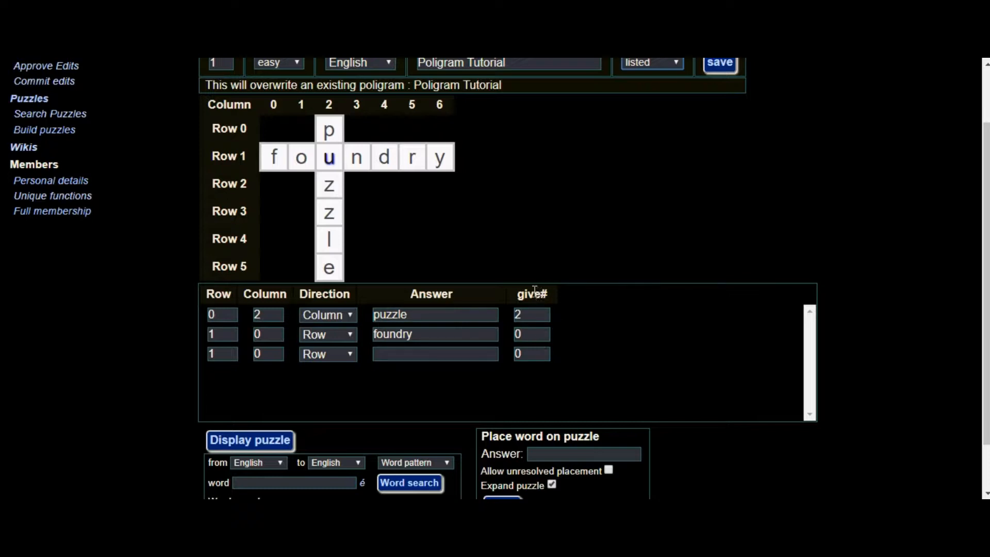
{"action": "left_click", "coordinate": [535, 315]}
{"action": "scroll", "coordinate": [384, 248], "scroll_direction": "down", "scroll_amount": 2}
{"action": "scroll", "coordinate": [397, 255], "scroll_direction": "up", "scroll_amount": 3}
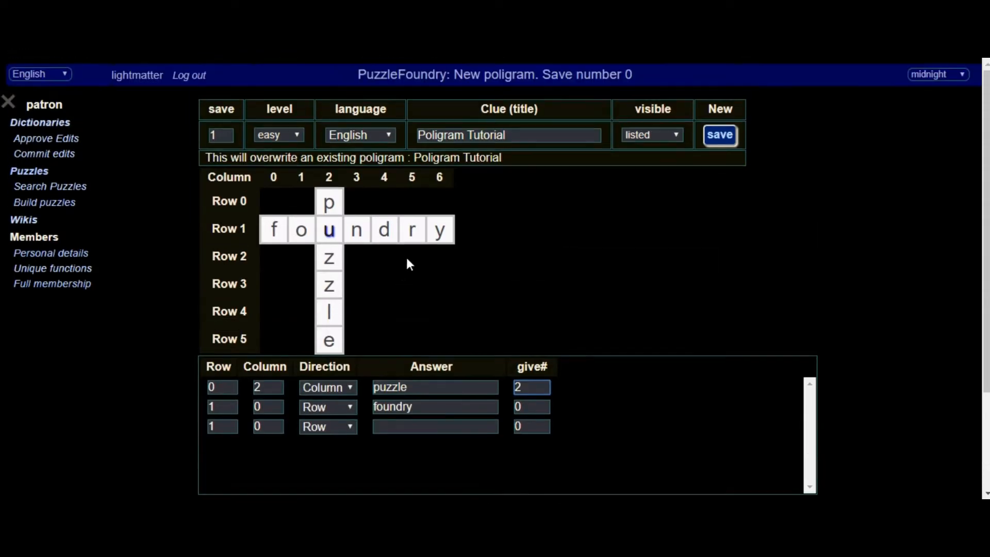
Step: Clear the "puzzle" answer from the first line of the answer list and redisplay the puzzle grid
{"action": "double_click", "coordinate": [422, 388]}
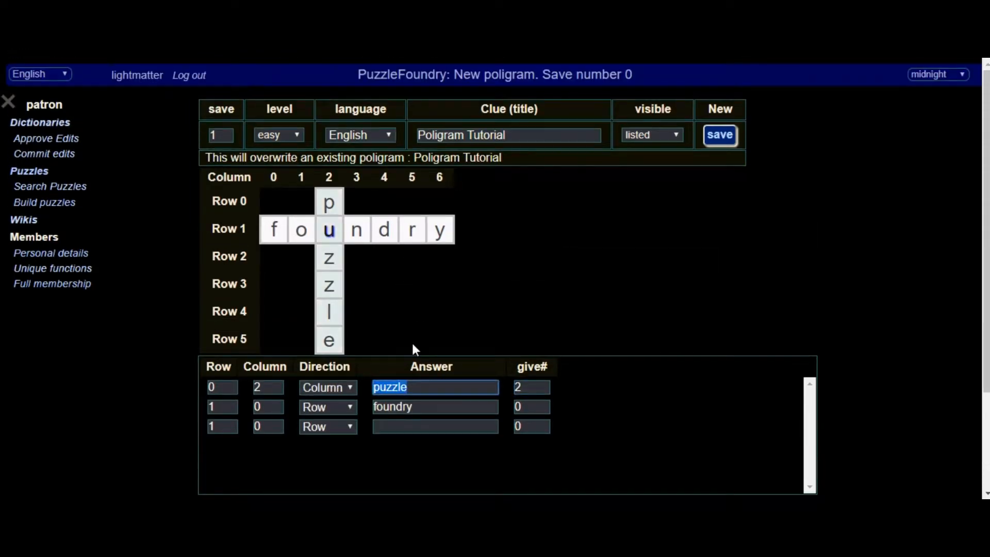
{"action": "left_click", "coordinate": [410, 176]}
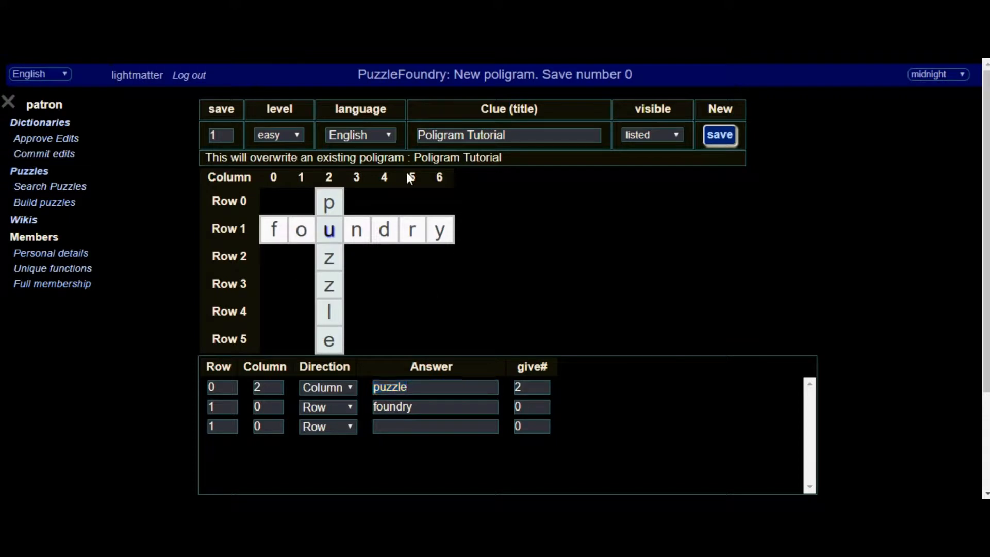
{"action": "left_click", "coordinate": [415, 387]}
{"action": "left_click_drag", "start_coordinate": [414, 385], "coordinate": [368, 387]}
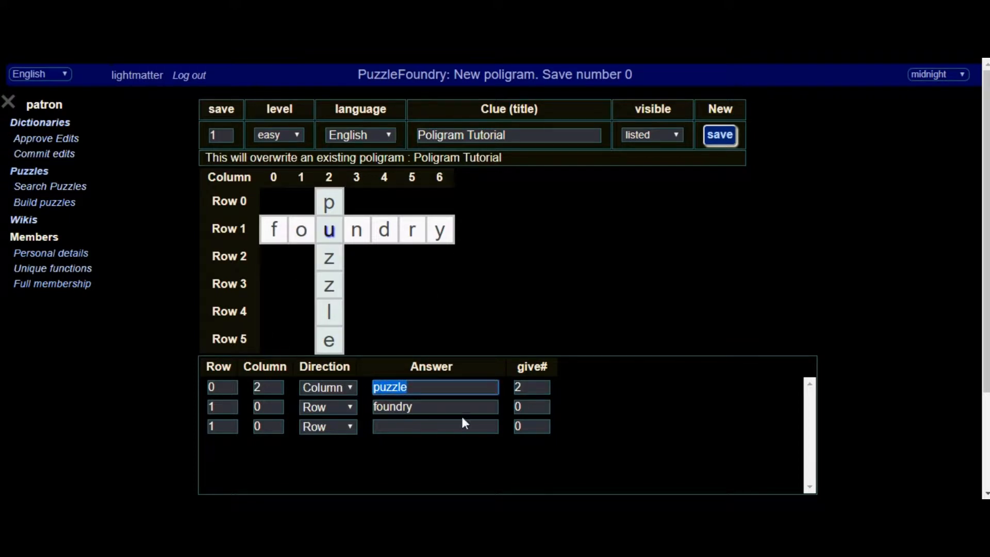
{"action": "key", "text": "BackSpace"}
{"action": "scroll", "coordinate": [309, 371], "scroll_direction": "down", "scroll_amount": 3}
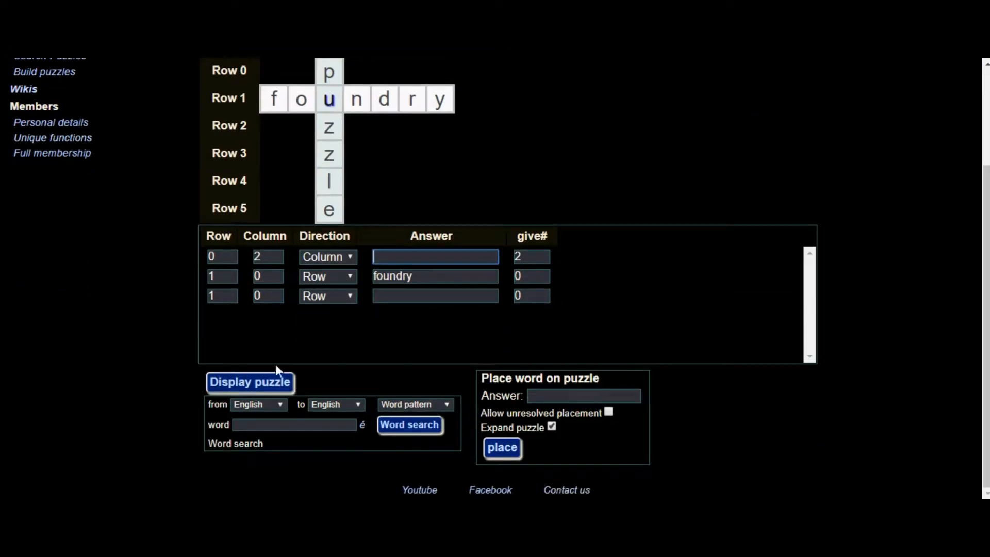
{"action": "left_click", "coordinate": [266, 381]}
{"action": "scroll", "coordinate": [424, 312], "scroll_direction": "up", "scroll_amount": 1}
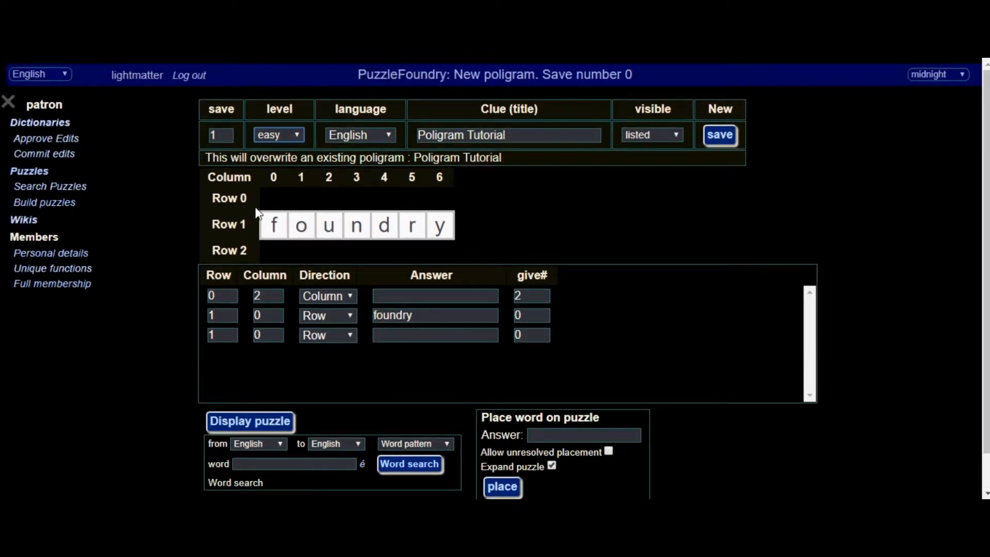
Step: Clear the "foundry" answer from the second line and redisplay the puzzle grid
{"action": "left_click_drag", "start_coordinate": [428, 315], "coordinate": [337, 308]}
{"action": "key", "text": "BackSpace"}
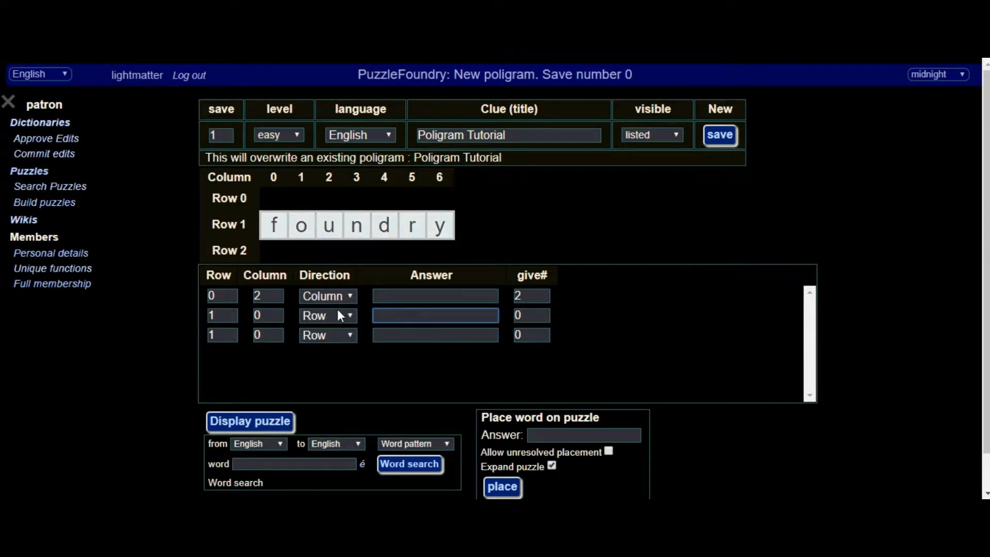
{"action": "left_click", "coordinate": [275, 418]}
{"action": "scroll", "coordinate": [308, 377], "scroll_direction": "down", "scroll_amount": 1}
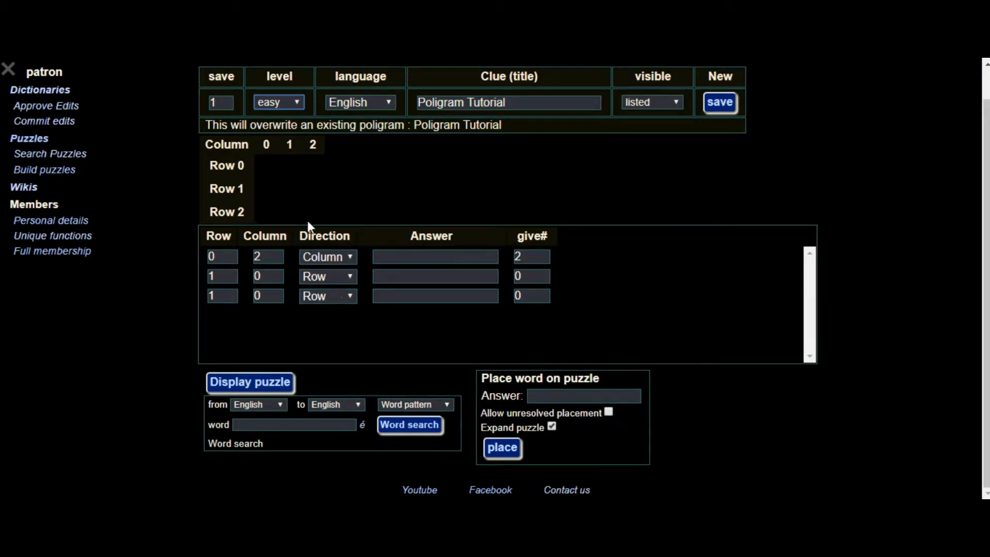
Step: Set the give number of the first answer line to 0
{"action": "left_click", "coordinate": [381, 259]}
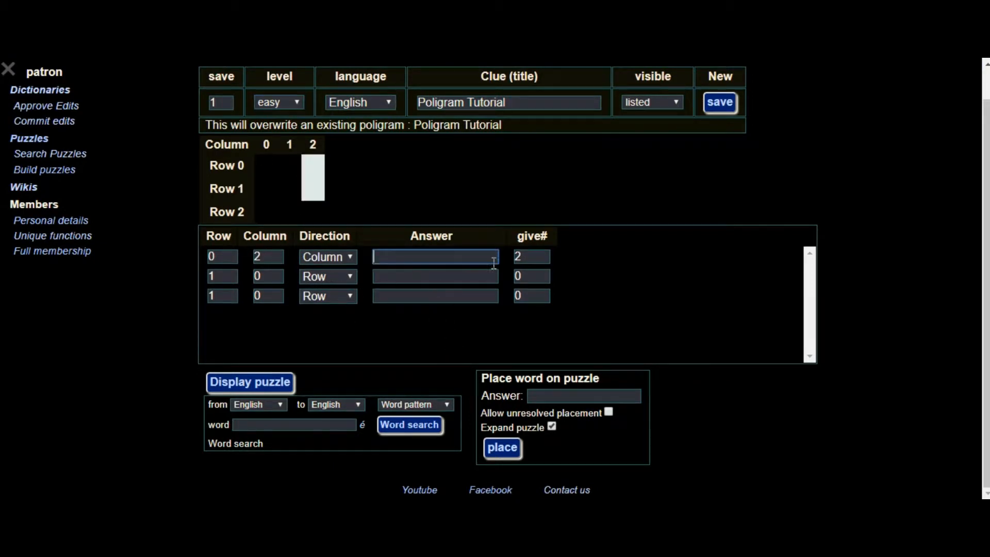
{"action": "double_click", "coordinate": [520, 258]}
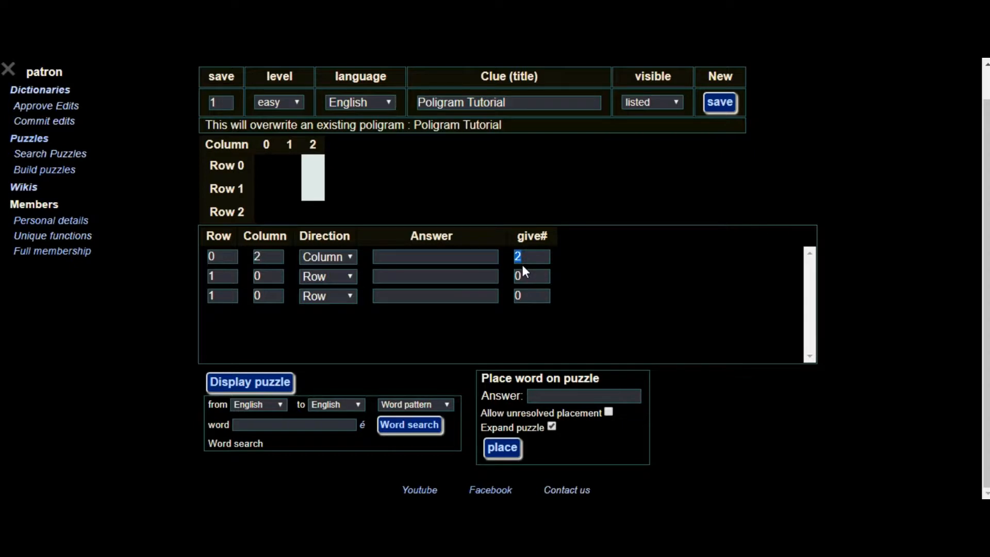
{"action": "left_click", "coordinate": [526, 257]}
{"action": "key", "text": "BackSpace"}
{"action": "type", "text": "0"}
Step: Enter "retrench" as the first line's column answer and redisplay the puzzle grid
{"action": "left_click", "coordinate": [376, 256]}
{"action": "type", "text": "retrec"}
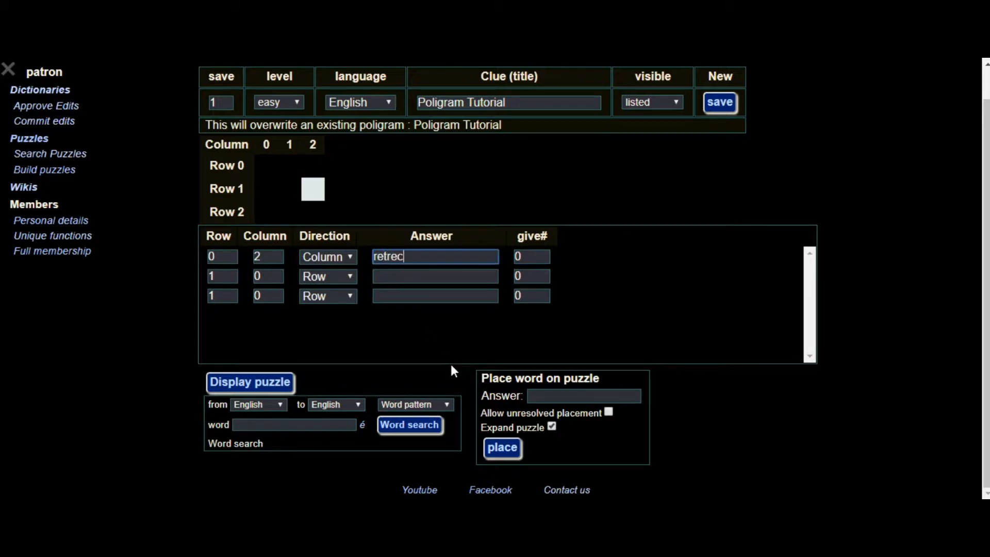
{"action": "key", "text": "BackSpace"}
{"action": "type", "text": "nch"}
{"action": "left_click", "coordinate": [271, 391]}
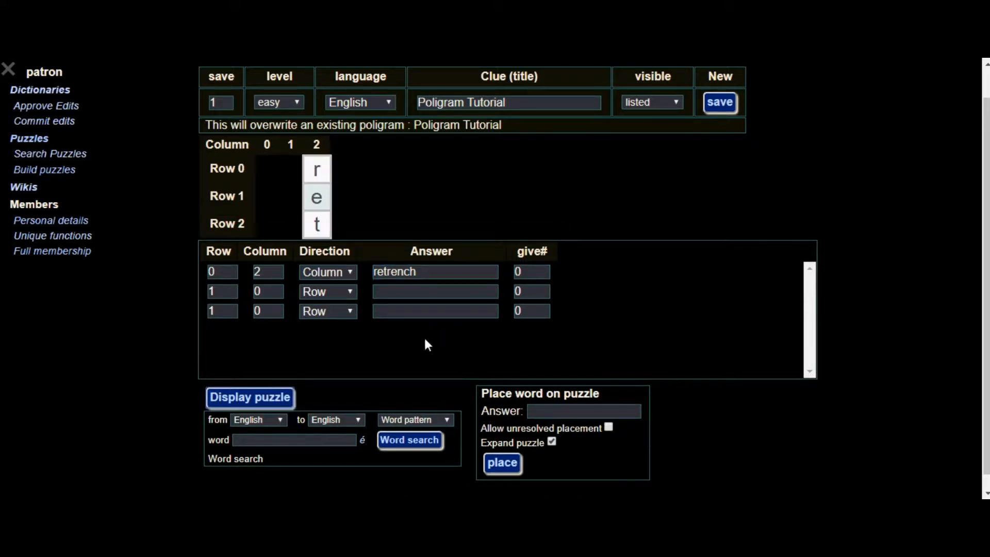
{"action": "left_click", "coordinate": [250, 397]}
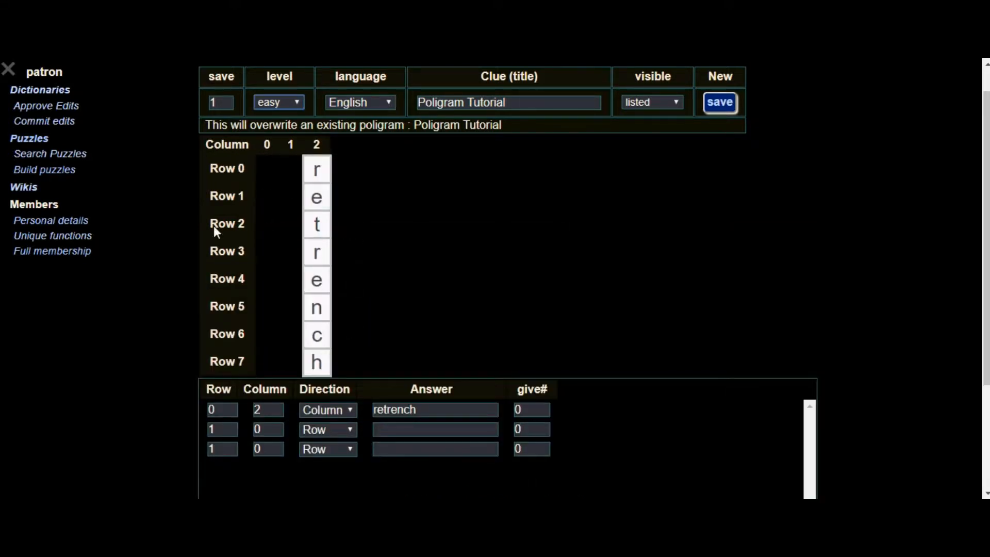
Step: Enter "beach" as the second line's row answer and redisplay the puzzle grid
{"action": "scroll", "coordinate": [333, 176], "scroll_direction": "down", "scroll_amount": 3}
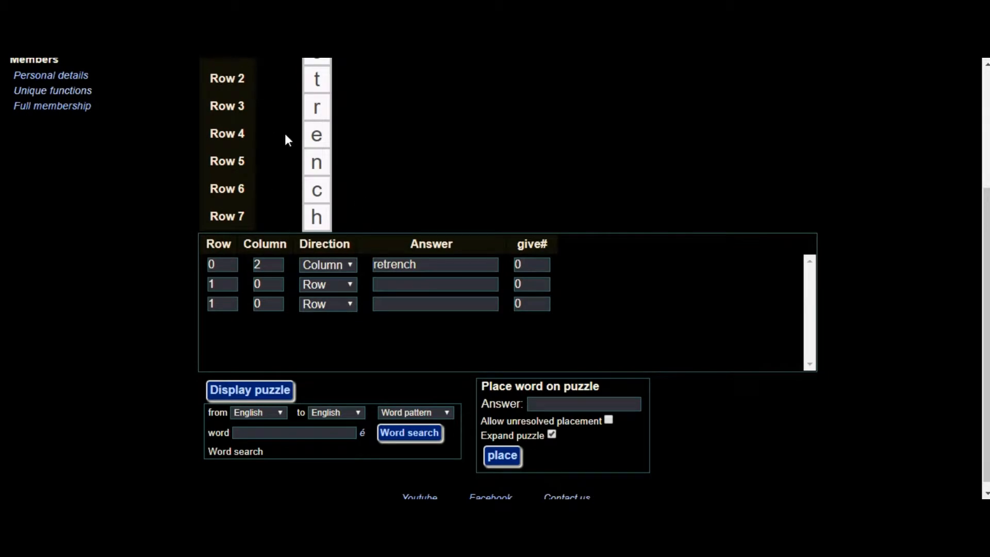
{"action": "scroll", "coordinate": [287, 139], "scroll_direction": "up", "scroll_amount": 3}
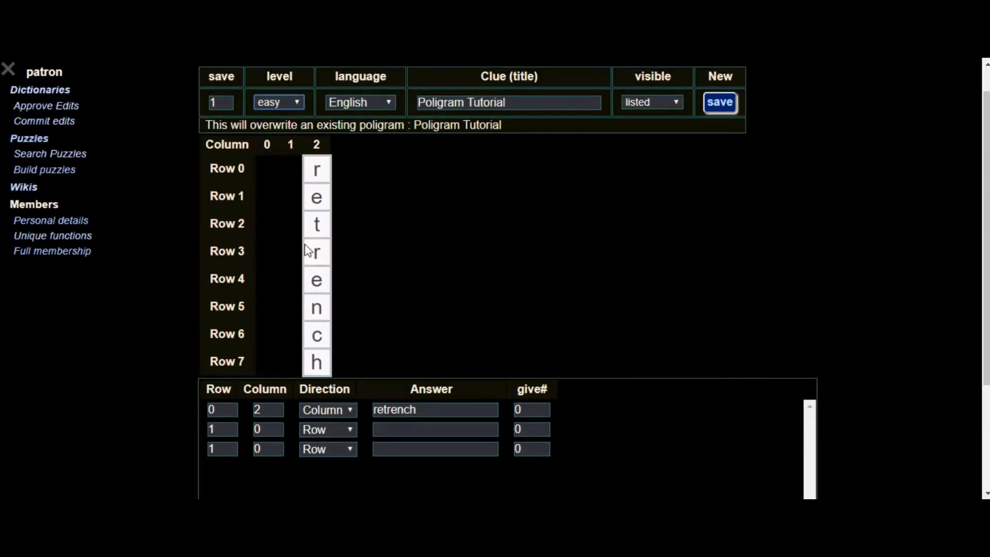
{"action": "scroll", "coordinate": [316, 280], "scroll_direction": "down", "scroll_amount": 3}
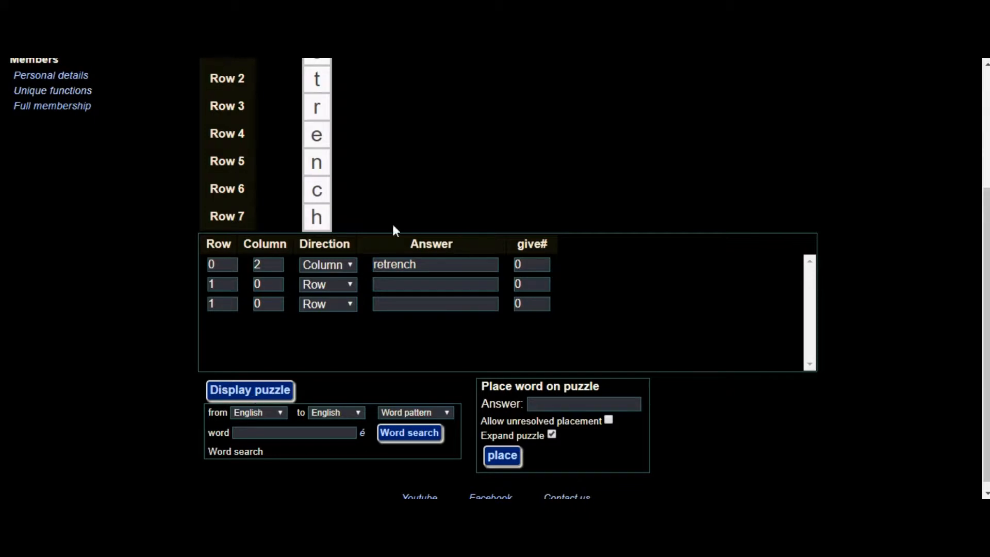
{"action": "scroll", "coordinate": [249, 185], "scroll_direction": "up", "scroll_amount": 4}
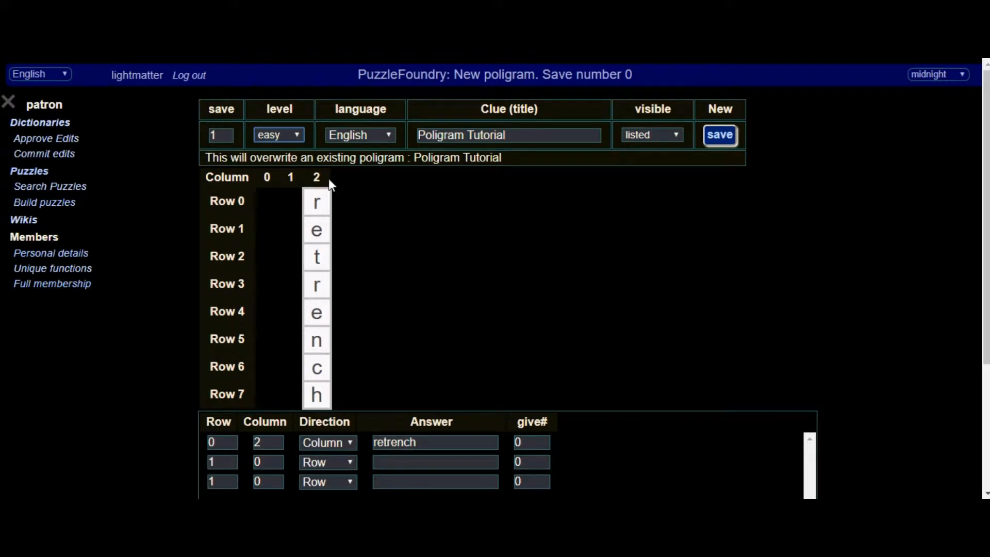
{"action": "scroll", "coordinate": [320, 299], "scroll_direction": "down", "scroll_amount": 3}
{"action": "scroll", "coordinate": [320, 310], "scroll_direction": "up", "scroll_amount": 2}
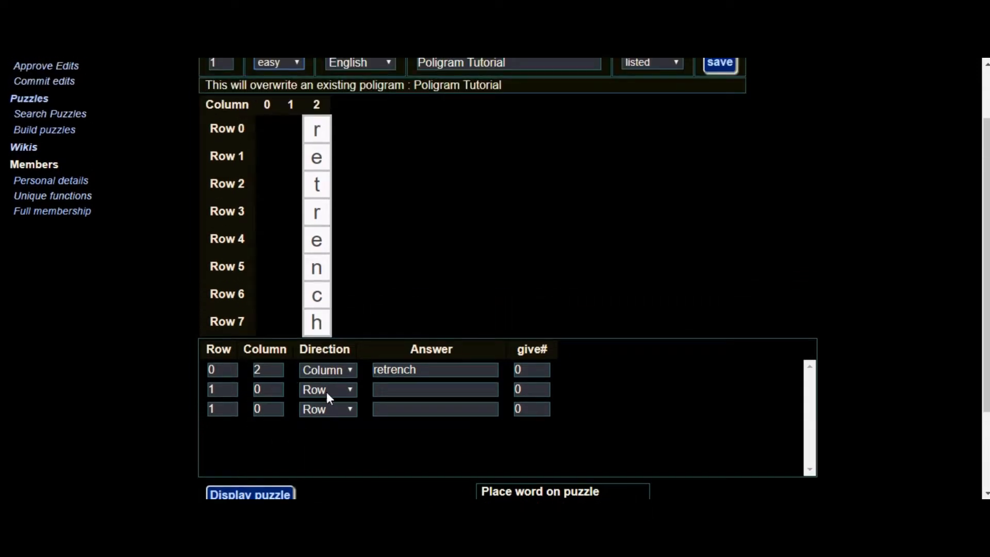
{"action": "left_click", "coordinate": [413, 389]}
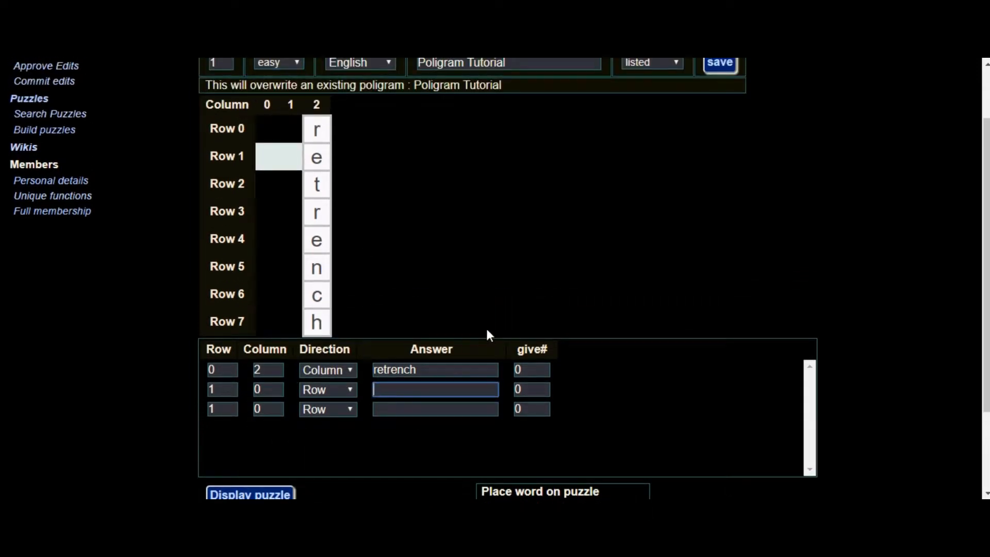
{"action": "type", "text": "beach"}
{"action": "scroll", "coordinate": [334, 366], "scroll_direction": "down", "scroll_amount": 2}
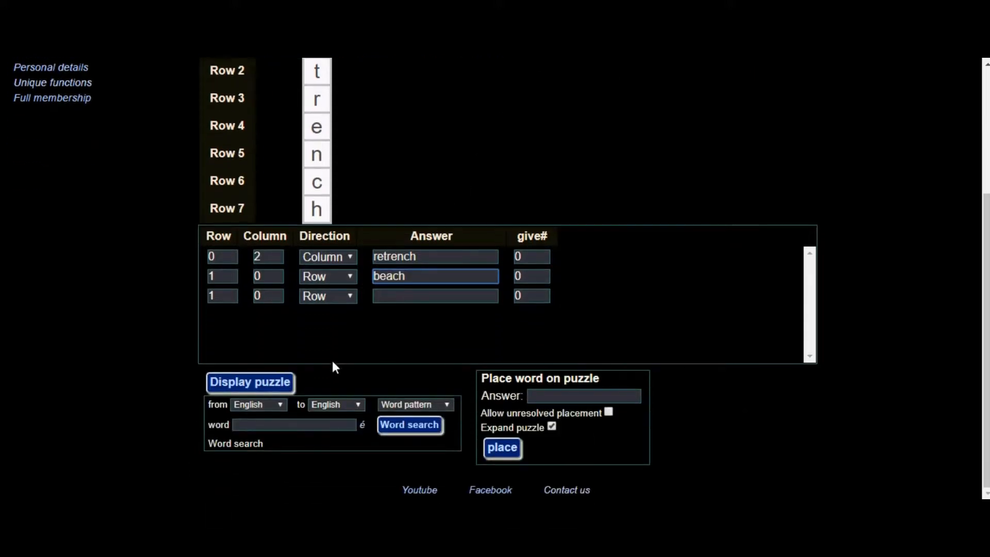
{"action": "left_click", "coordinate": [284, 383]}
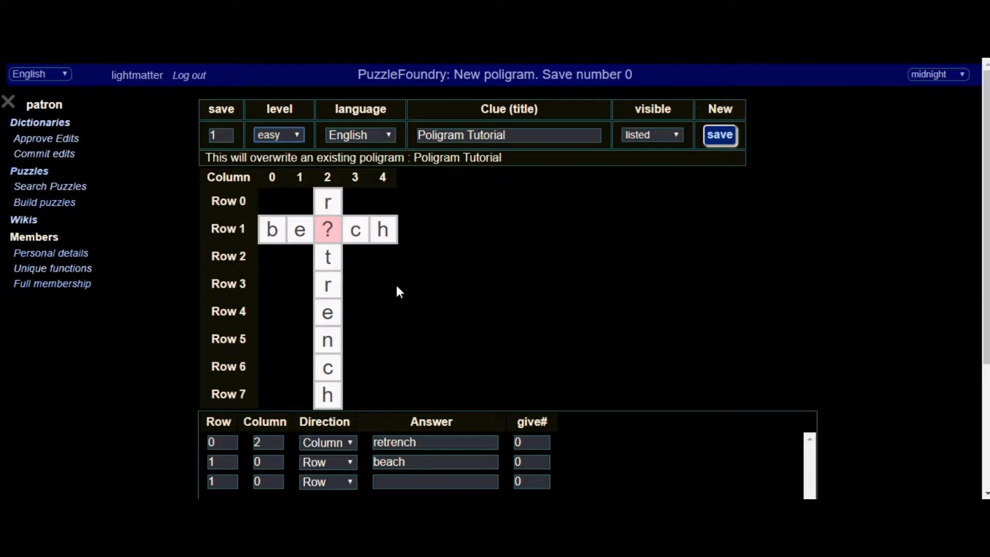
Step: Set the starting column of "beach" to 4 and that of "retrench" to 1, and redisplay the puzzle grid
{"action": "scroll", "coordinate": [417, 284], "scroll_direction": "down", "scroll_amount": 1}
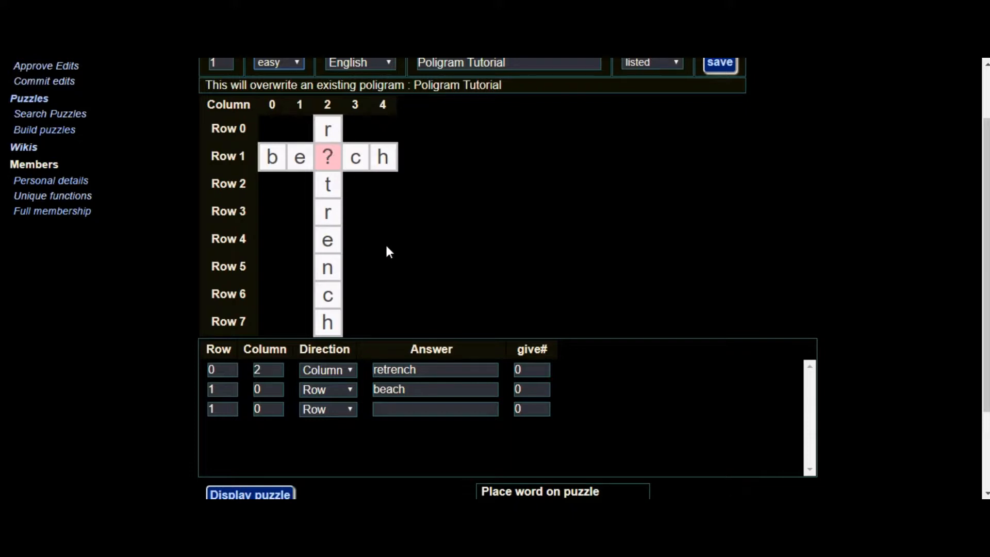
{"action": "scroll", "coordinate": [433, 236], "scroll_direction": "down", "scroll_amount": 1}
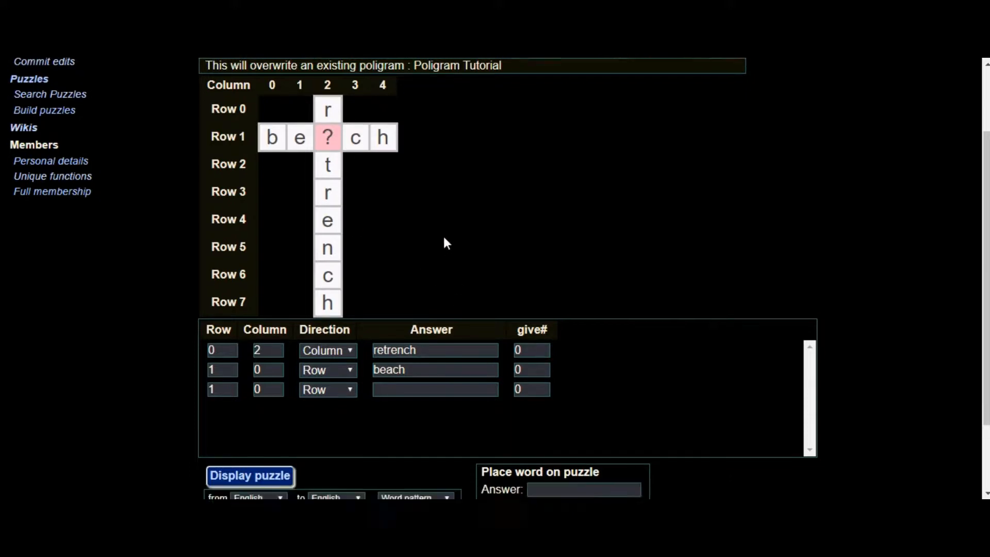
{"action": "scroll", "coordinate": [443, 239], "scroll_direction": "up", "scroll_amount": 2}
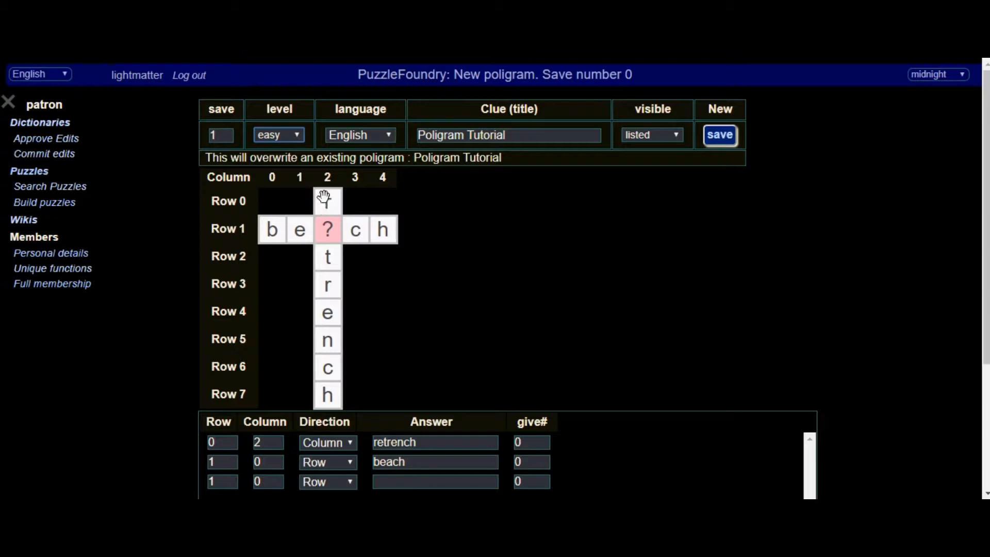
{"action": "scroll", "coordinate": [316, 283], "scroll_direction": "down", "scroll_amount": 2}
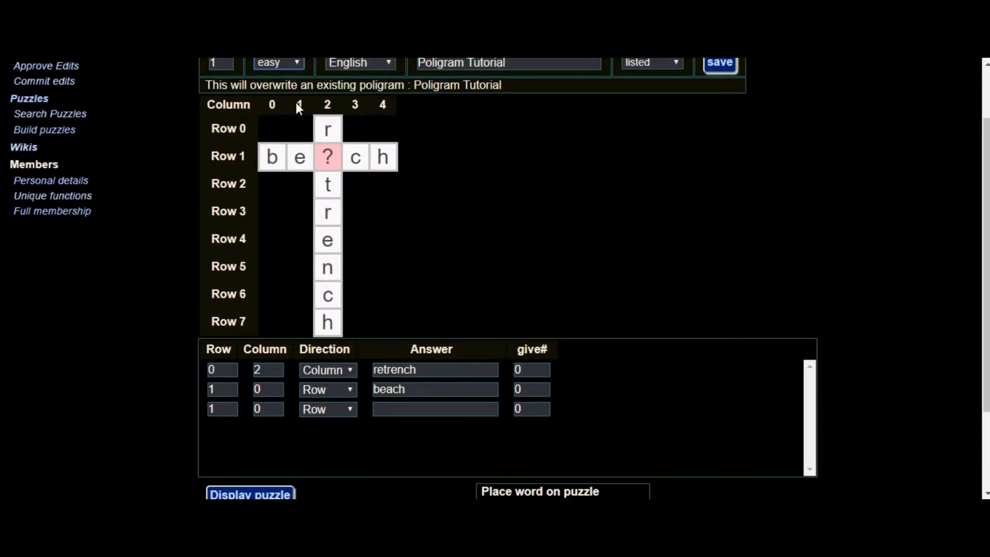
{"action": "left_click", "coordinate": [277, 385]}
{"action": "left_click", "coordinate": [277, 386]}
{"action": "left_click", "coordinate": [277, 386]}
{"action": "left_click", "coordinate": [277, 373]}
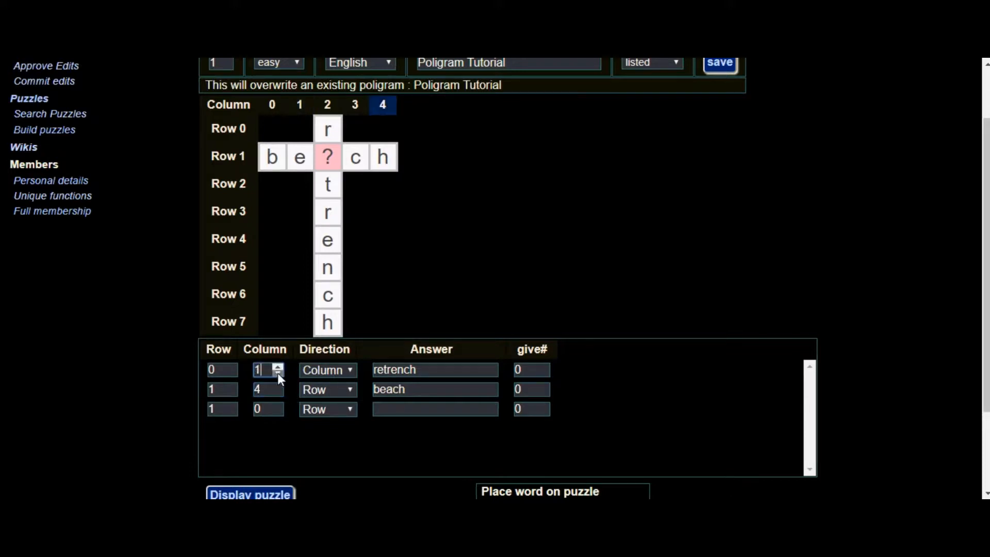
{"action": "scroll", "coordinate": [357, 411], "scroll_direction": "down", "scroll_amount": 2}
{"action": "left_click", "coordinate": [273, 425]}
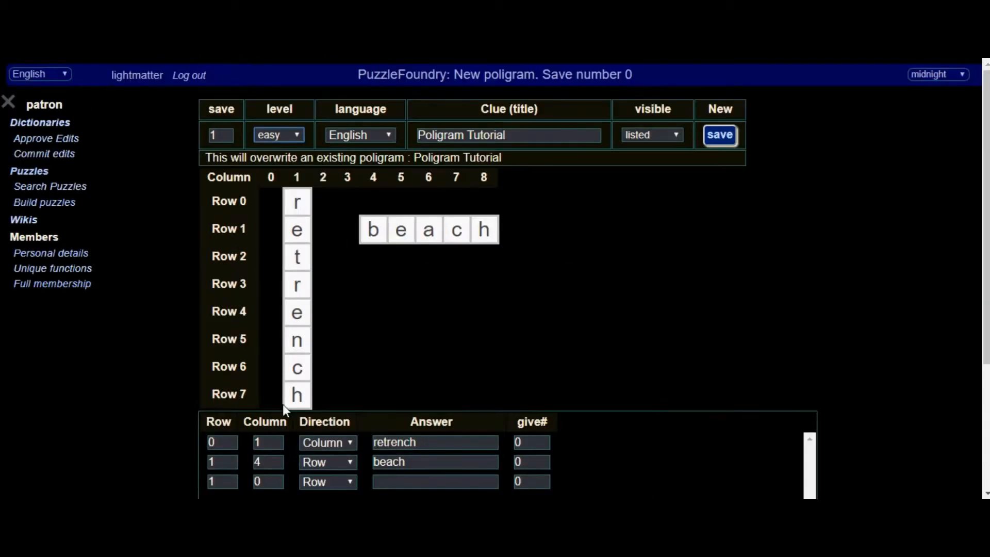
Step: Set the starting position of "beach" to row 4, column 0 and redisplay the puzzle grid
{"action": "scroll", "coordinate": [268, 408], "scroll_direction": "down", "scroll_amount": 4}
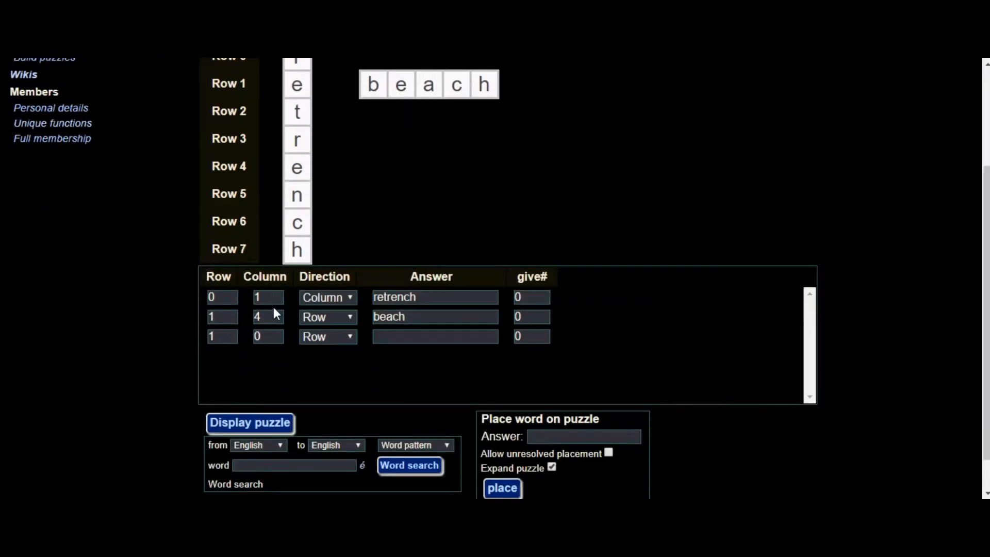
{"action": "left_click", "coordinate": [233, 312]}
{"action": "left_click", "coordinate": [234, 313]}
{"action": "left_click", "coordinate": [233, 312]}
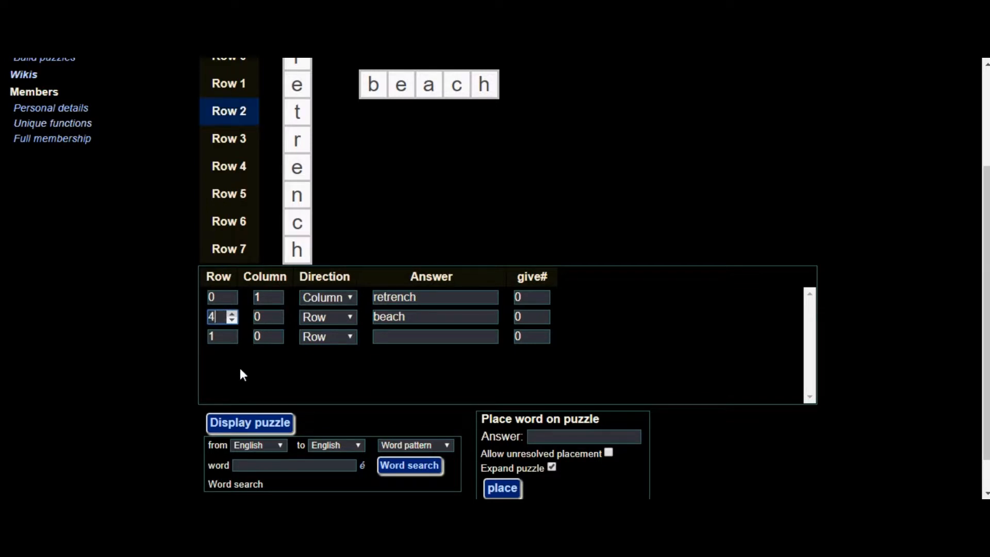
{"action": "left_click", "coordinate": [257, 422]}
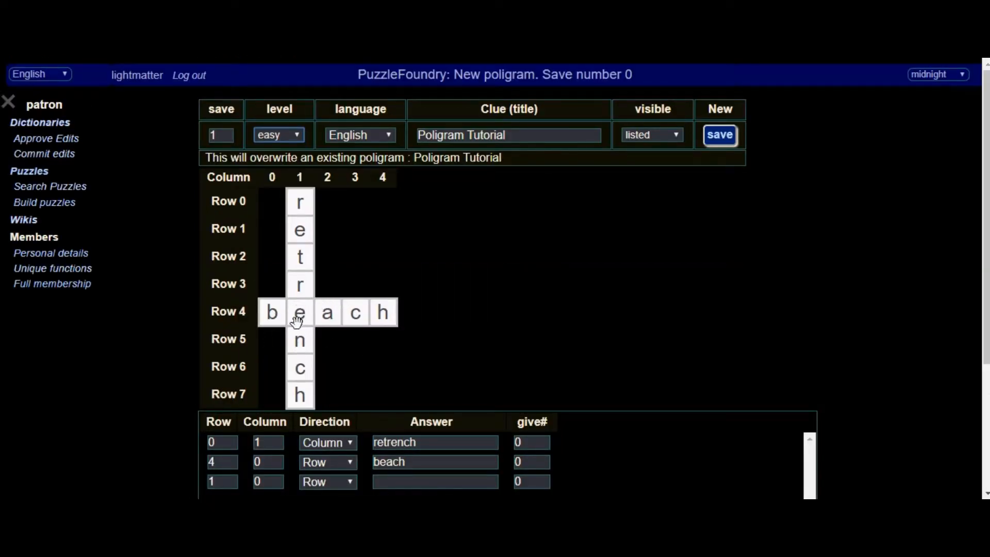
Step: Set the give number of "retrench" to 5 and redisplay the puzzle grid
{"action": "scroll", "coordinate": [535, 376], "scroll_direction": "down", "scroll_amount": 2}
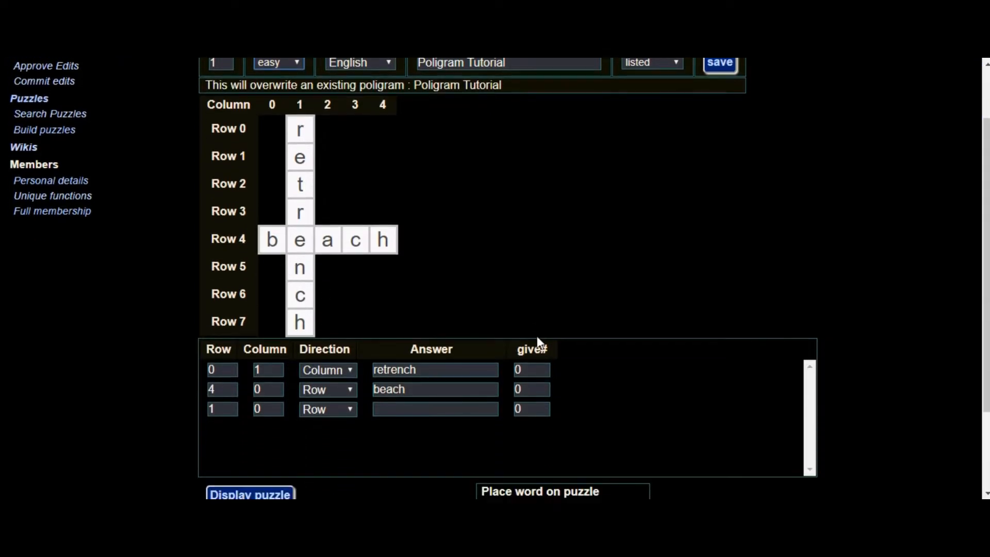
{"action": "double_click", "coordinate": [527, 367]}
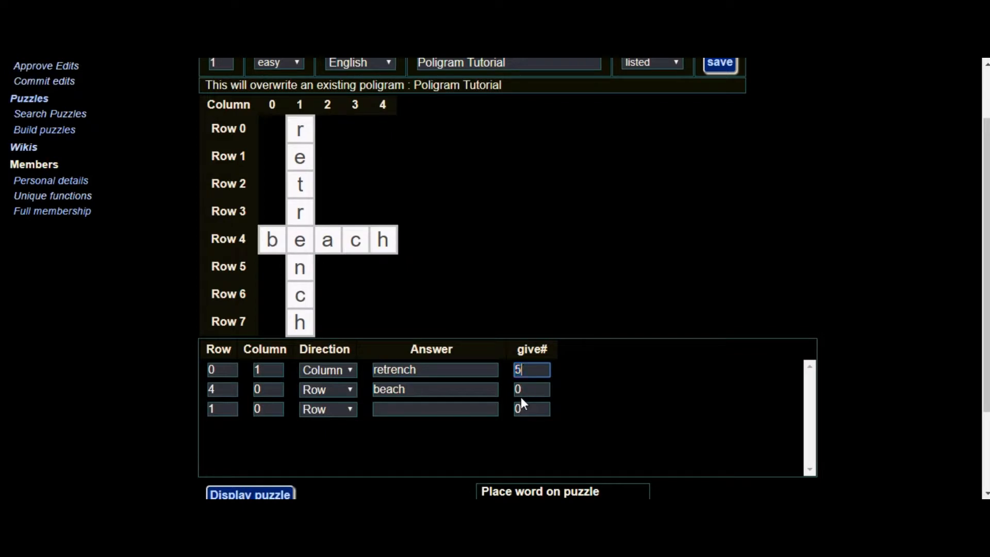
{"action": "type", "text": "5"}
{"action": "scroll", "coordinate": [348, 407], "scroll_direction": "down", "scroll_amount": 1}
{"action": "left_click", "coordinate": [271, 421]}
{"action": "scroll", "coordinate": [330, 366], "scroll_direction": "up", "scroll_amount": 2}
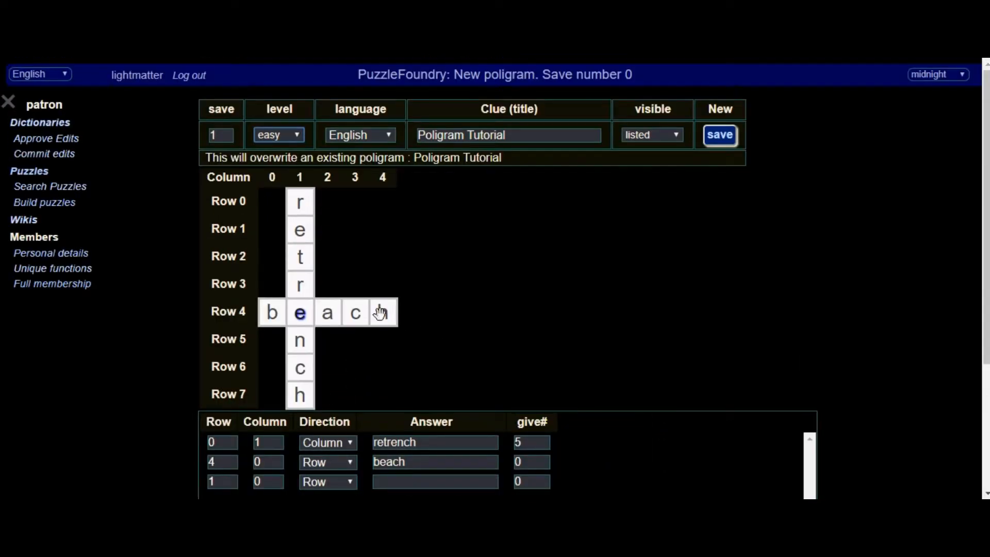
{"action": "scroll", "coordinate": [359, 351], "scroll_direction": "down", "scroll_amount": 1}
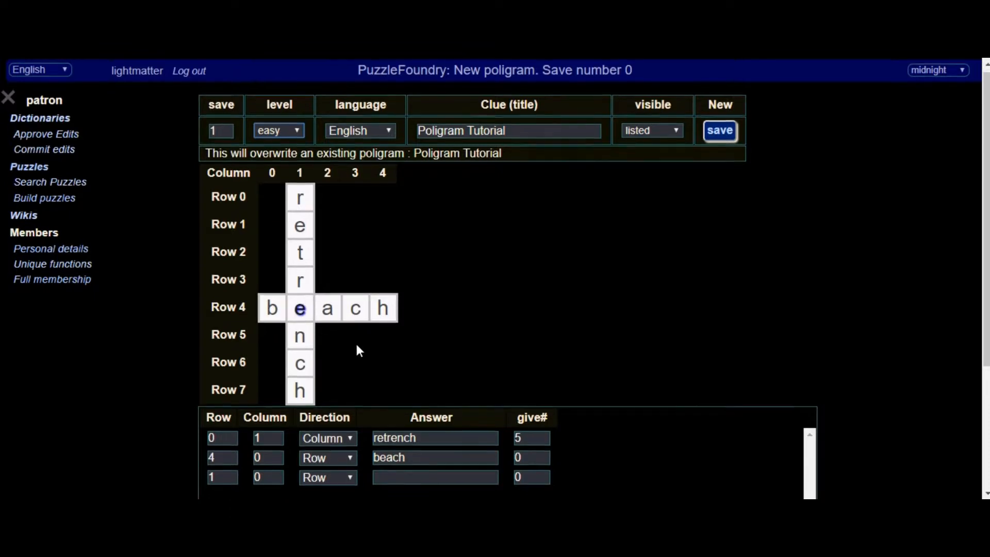
Step: Highlight the grid position of the empty third answer line
{"action": "scroll", "coordinate": [359, 350], "scroll_direction": "down", "scroll_amount": 3}
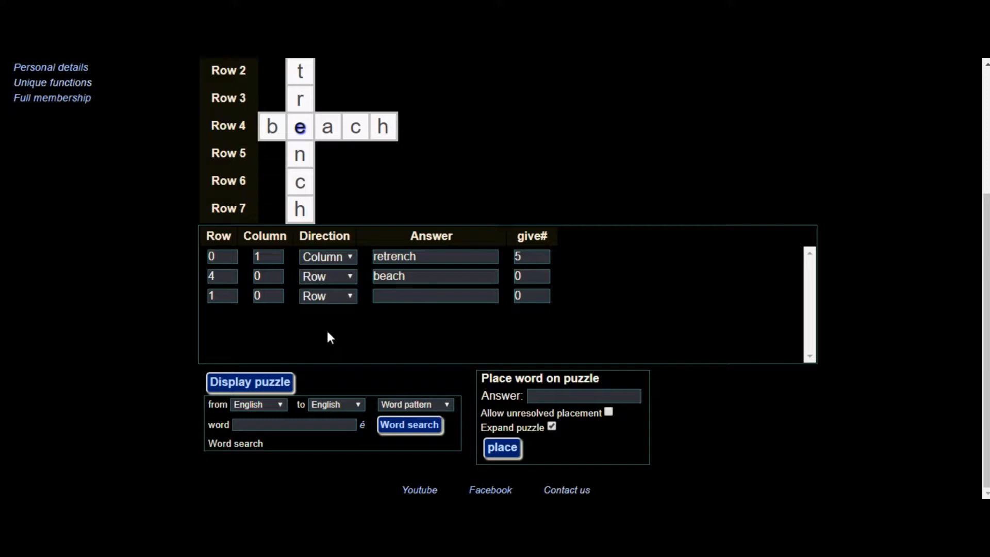
{"action": "scroll", "coordinate": [436, 340], "scroll_direction": "up", "scroll_amount": 2}
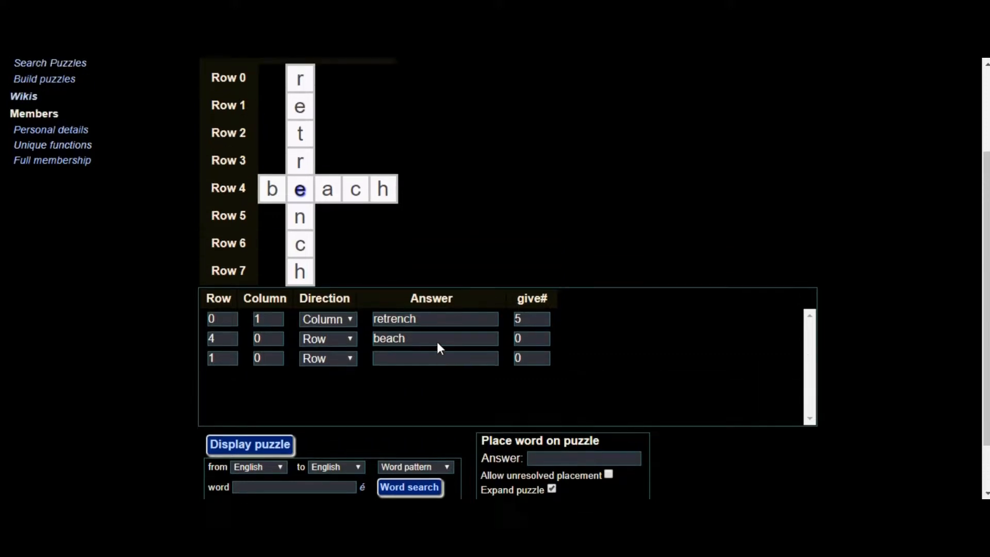
{"action": "scroll", "coordinate": [416, 364], "scroll_direction": "down", "scroll_amount": 2}
{"action": "left_click", "coordinate": [379, 297]}
{"action": "scroll", "coordinate": [458, 319], "scroll_direction": "up", "scroll_amount": 3}
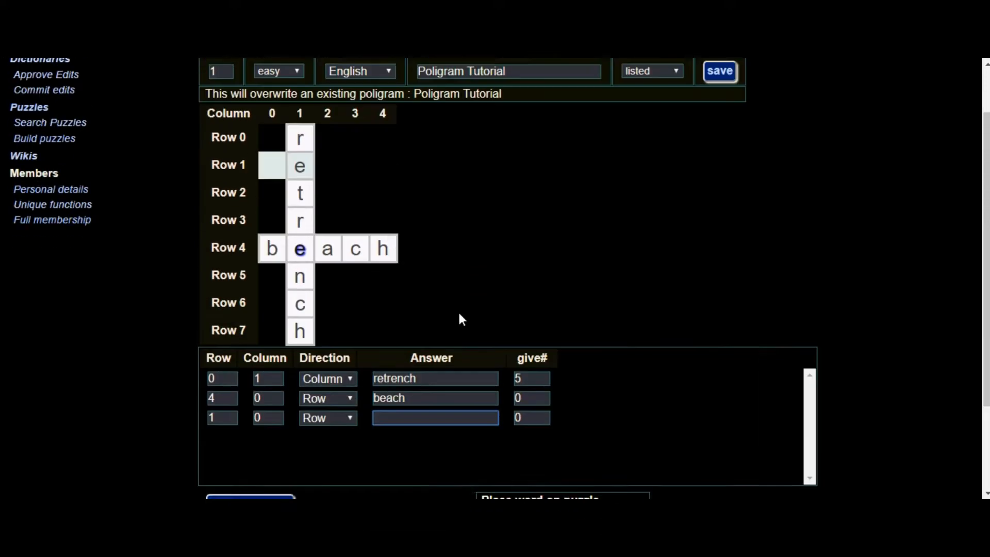
Step: Examine the word placement options, Allow unresolved placement and Expand puzzle, against the current puzzle grid
{"action": "scroll", "coordinate": [404, 271], "scroll_direction": "down", "scroll_amount": 3}
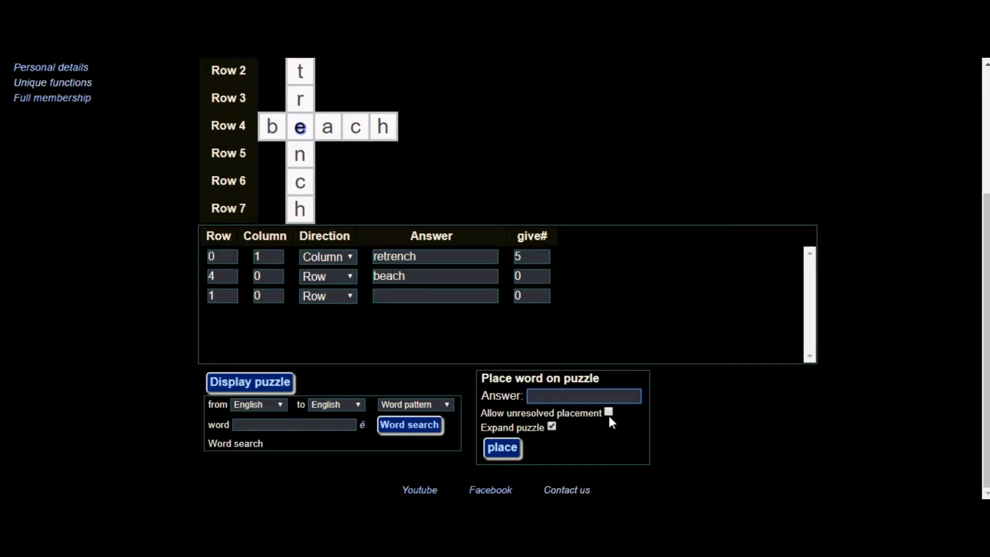
{"action": "scroll", "coordinate": [359, 258], "scroll_direction": "up", "scroll_amount": 3}
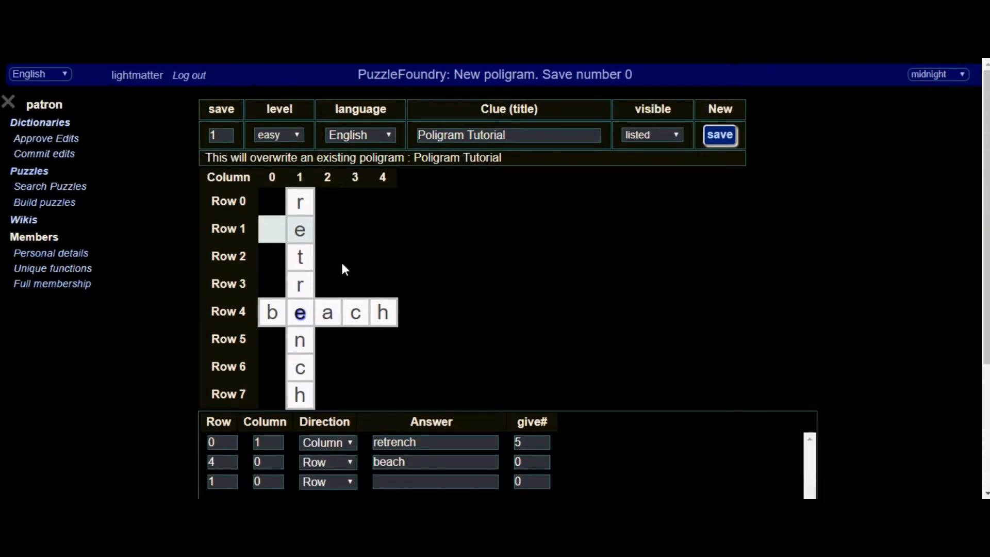
{"action": "scroll", "coordinate": [403, 388], "scroll_direction": "down", "scroll_amount": 3}
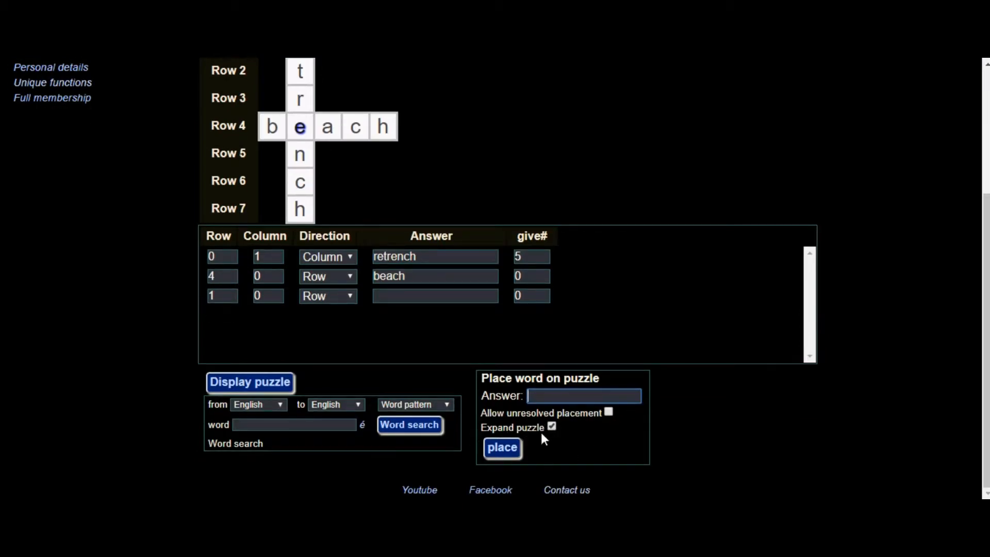
{"action": "scroll", "coordinate": [469, 313], "scroll_direction": "up", "scroll_amount": 2}
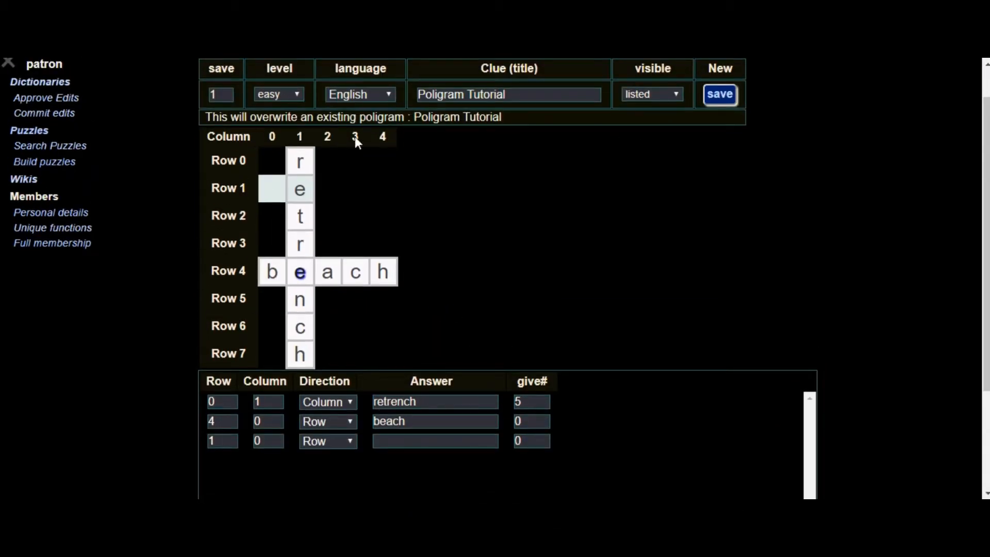
{"action": "scroll", "coordinate": [361, 340], "scroll_direction": "down", "scroll_amount": 2}
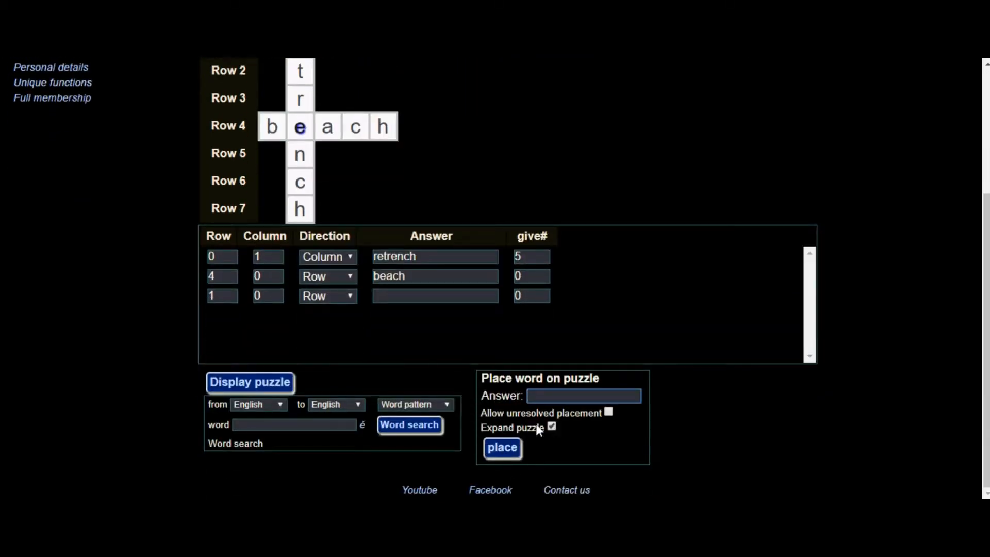
{"action": "scroll", "coordinate": [556, 346], "scroll_direction": "up", "scroll_amount": 2}
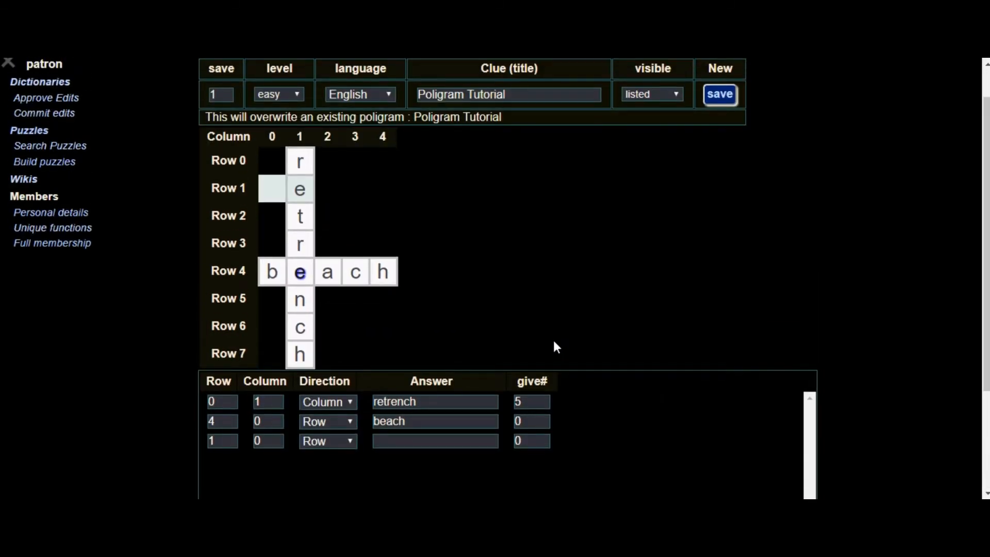
{"action": "scroll", "coordinate": [524, 303], "scroll_direction": "down", "scroll_amount": 2}
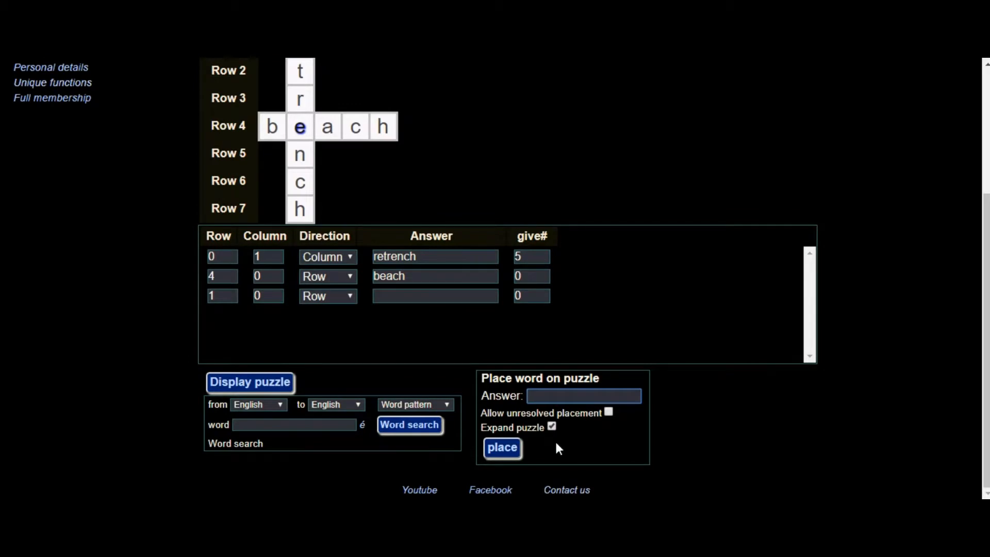
Step: Place the word "yearn" on the puzzle automatically, with Expand puzzle enabled and unresolved placement disallowed
{"action": "scroll", "coordinate": [459, 405], "scroll_direction": "up", "scroll_amount": 2}
{"action": "scroll", "coordinate": [469, 433], "scroll_direction": "down", "scroll_amount": 2}
{"action": "type", "text": "yearn"}
{"action": "left_click", "coordinate": [508, 448]}
Step: Examine where "yearn" sits in the puzzle grid and in the answer list
{"action": "scroll", "coordinate": [577, 345], "scroll_direction": "down", "scroll_amount": 2}
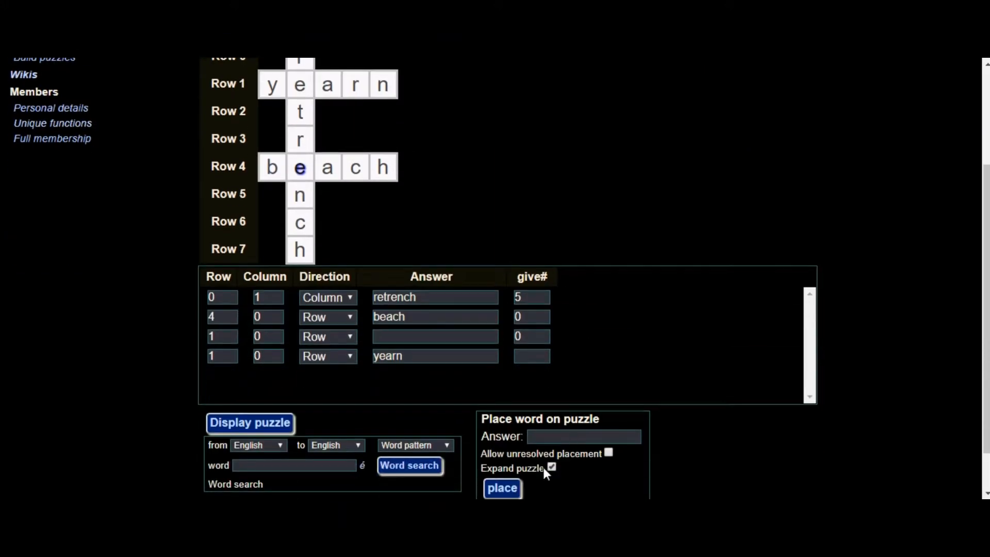
{"action": "scroll", "coordinate": [524, 473], "scroll_direction": "down", "scroll_amount": 1}
{"action": "scroll", "coordinate": [315, 248], "scroll_direction": "up", "scroll_amount": 3}
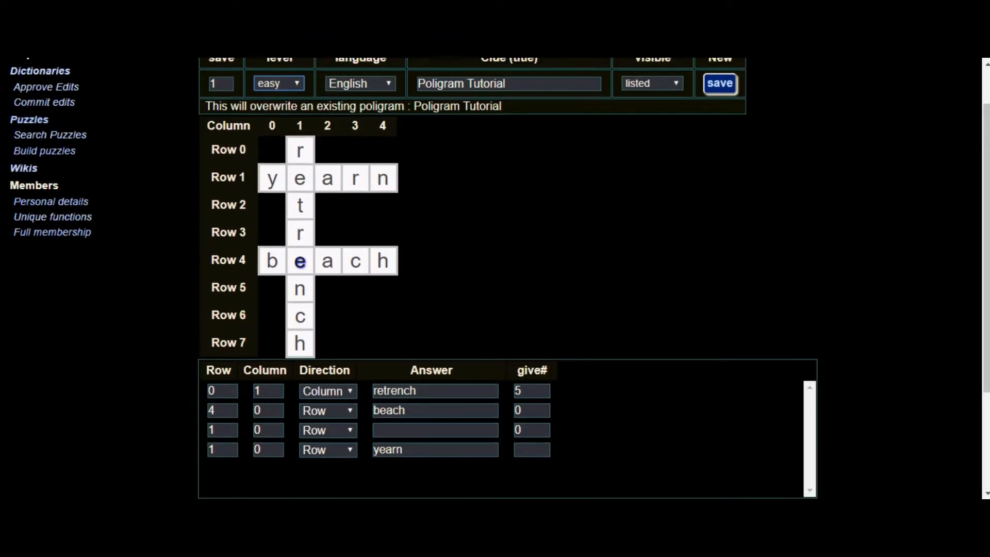
{"action": "scroll", "coordinate": [525, 494], "scroll_direction": "down", "scroll_amount": 1}
{"action": "scroll", "coordinate": [527, 484], "scroll_direction": "down", "scroll_amount": 2}
{"action": "scroll", "coordinate": [423, 368], "scroll_direction": "up", "scroll_amount": 3}
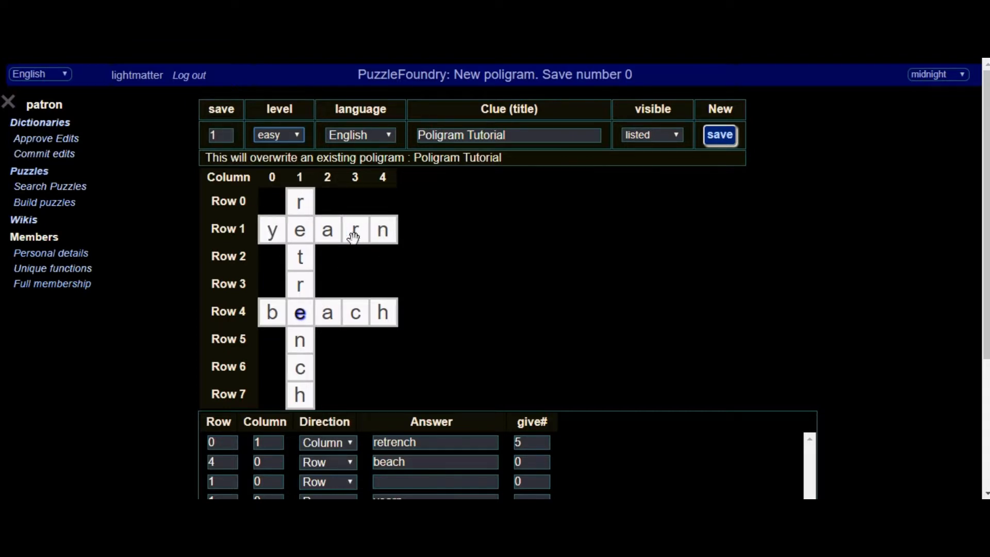
{"action": "scroll", "coordinate": [352, 222], "scroll_direction": "down", "scroll_amount": 3}
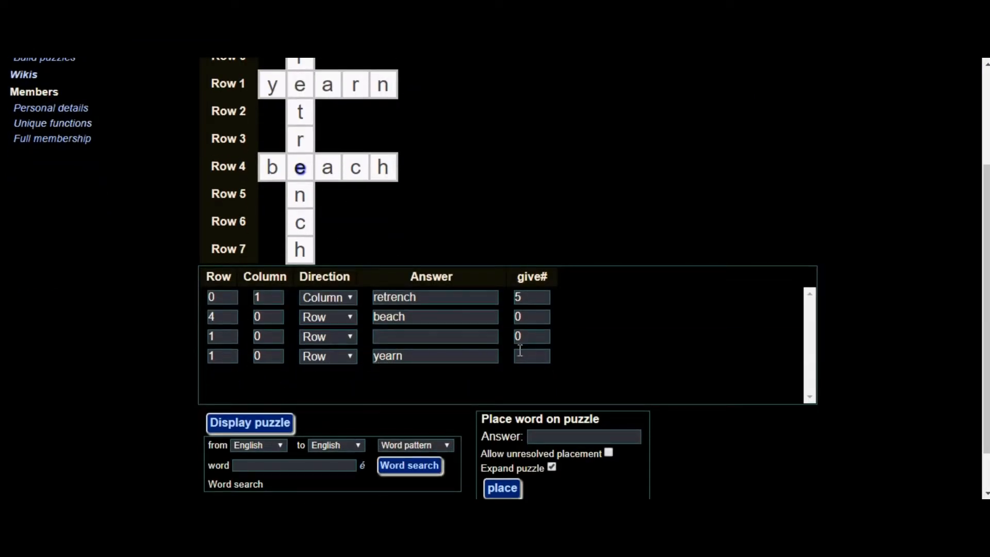
Step: Set the give# value of the answer "yearn" to 2 and redisplay the puzzle grid
{"action": "scroll", "coordinate": [413, 257], "scroll_direction": "up", "scroll_amount": 3}
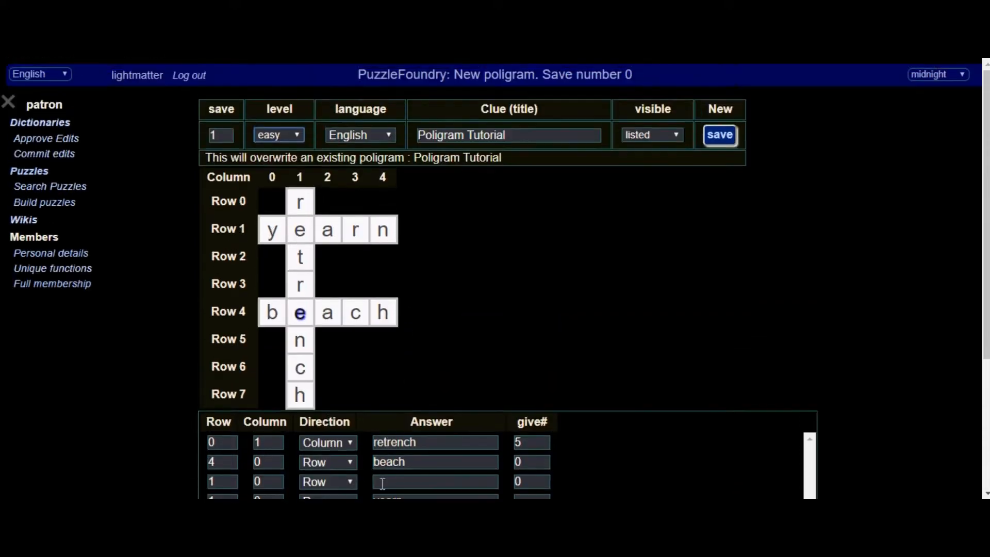
{"action": "scroll", "coordinate": [392, 454], "scroll_direction": "down", "scroll_amount": 3}
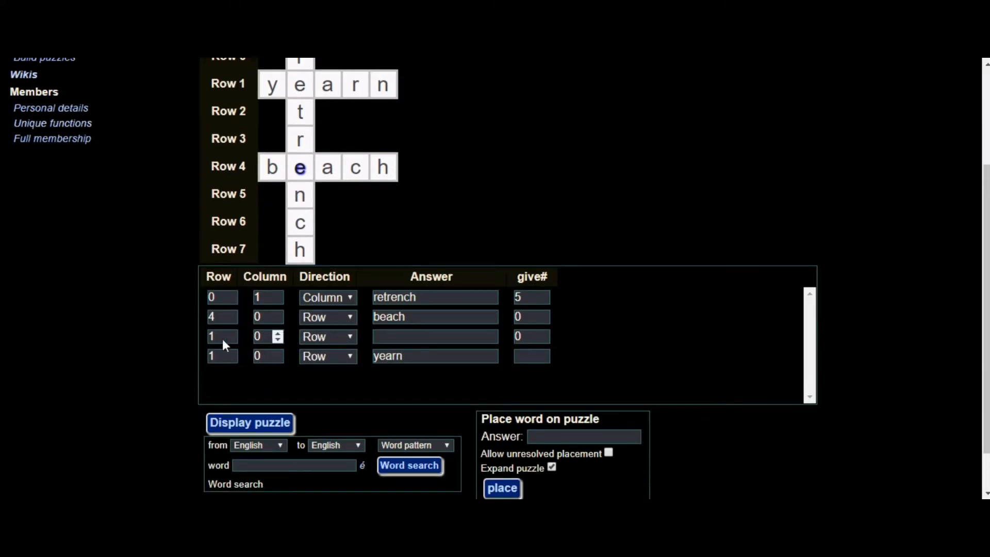
{"action": "scroll", "coordinate": [345, 432], "scroll_direction": "up", "scroll_amount": 3}
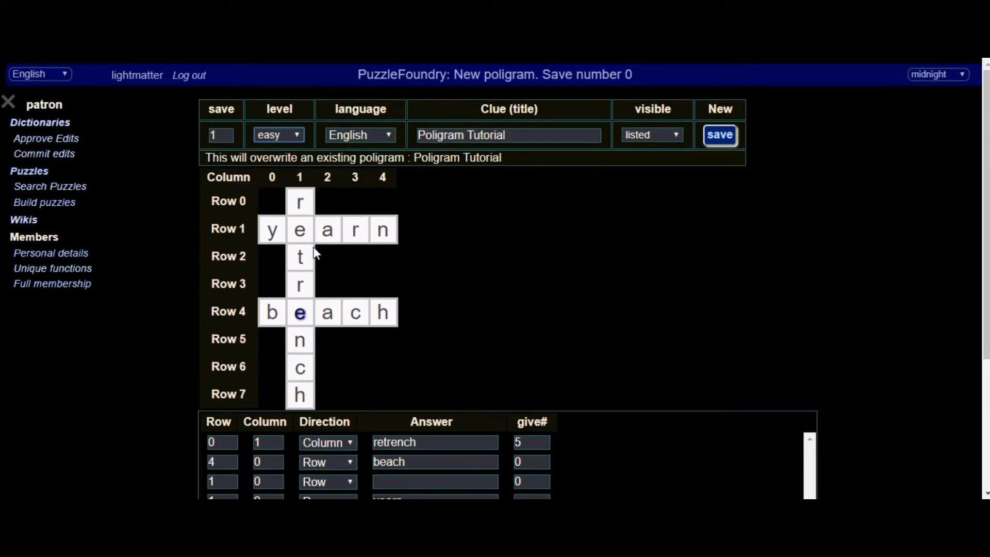
{"action": "scroll", "coordinate": [360, 248], "scroll_direction": "down", "scroll_amount": 2}
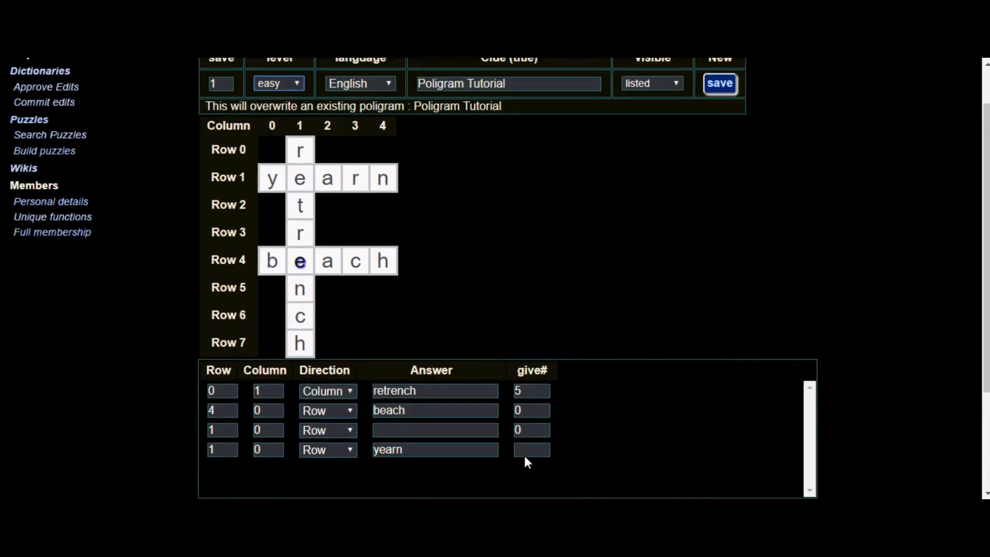
{"action": "left_click", "coordinate": [523, 449]}
{"action": "type", "text": "2"}
{"action": "scroll", "coordinate": [438, 410], "scroll_direction": "down", "scroll_amount": 3}
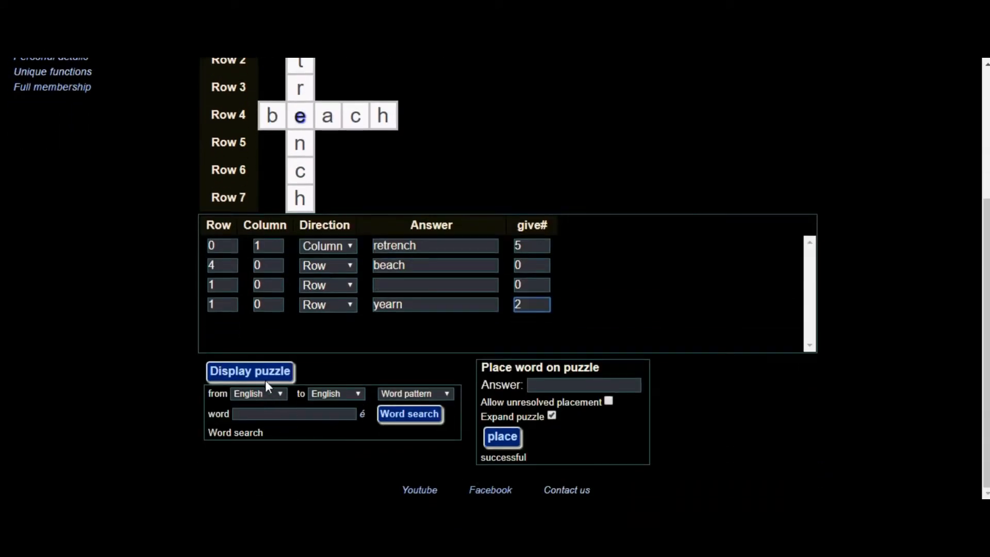
{"action": "scroll", "coordinate": [263, 372], "scroll_direction": "up", "scroll_amount": 4}
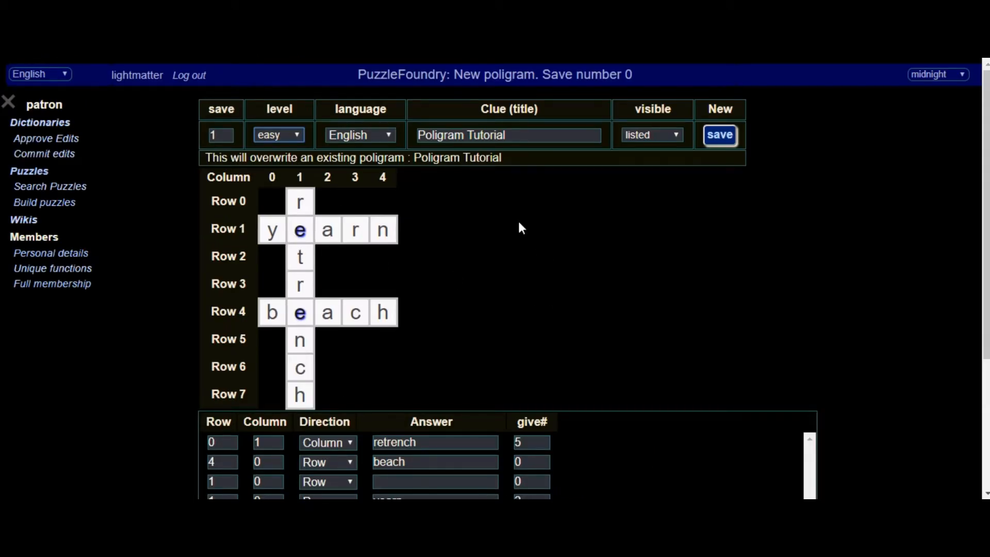
Step: Place the word "chameleon" on the puzzle automatically, with Expand puzzle enabled and unresolved placement disallowed
{"action": "scroll", "coordinate": [523, 247], "scroll_direction": "down", "scroll_amount": 1}
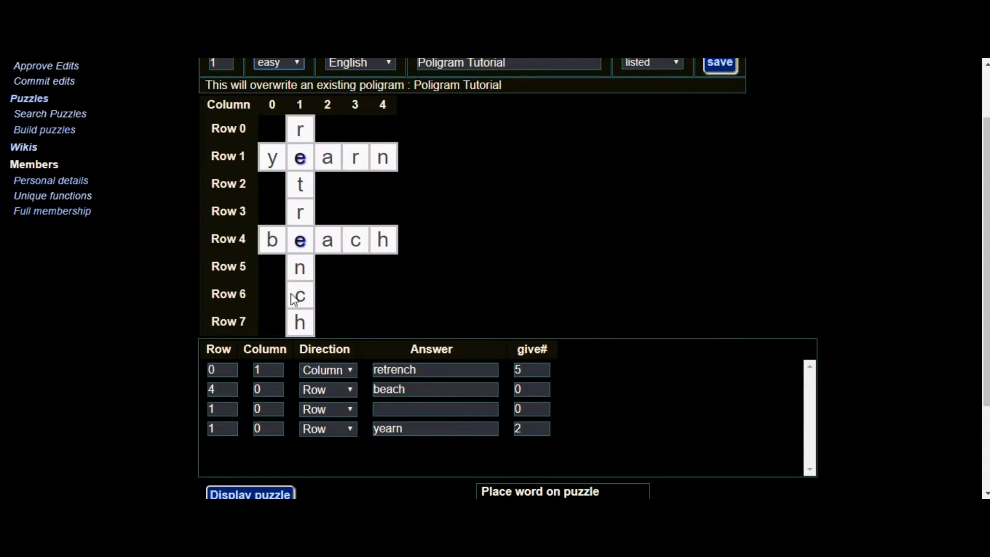
{"action": "scroll", "coordinate": [537, 297], "scroll_direction": "down", "scroll_amount": 2}
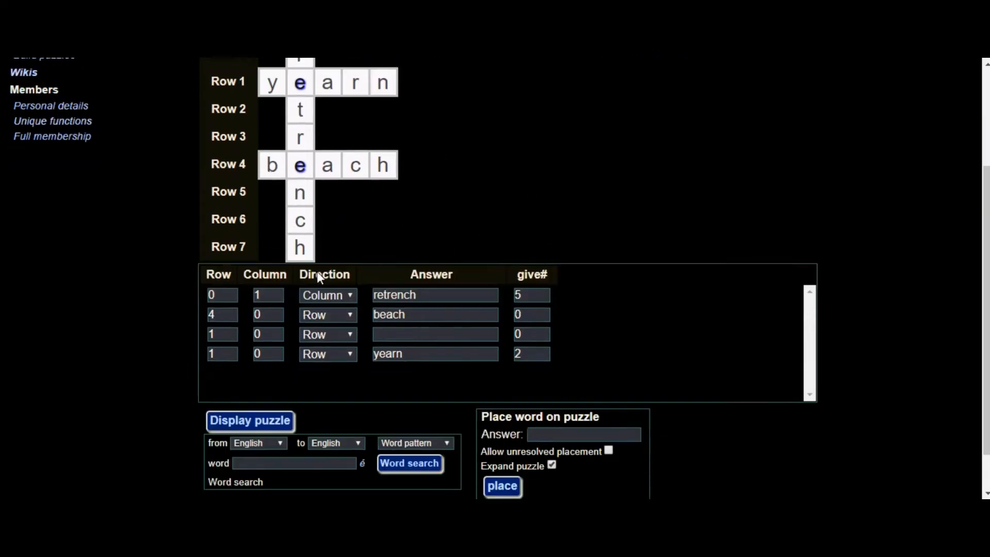
{"action": "left_click", "coordinate": [555, 383]}
{"action": "type", "text": "c"}
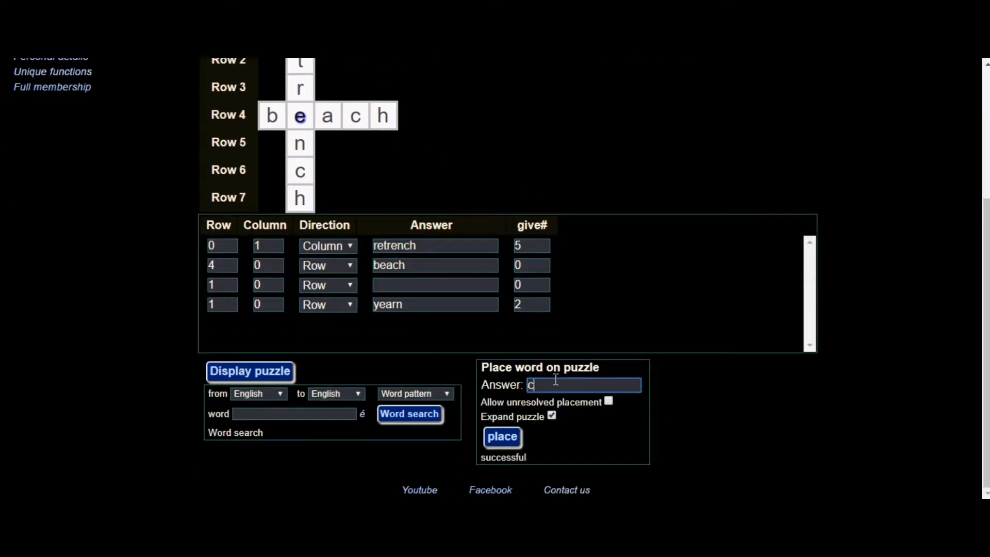
{"action": "type", "text": "hameleon"}
{"action": "left_click", "coordinate": [503, 436]}
{"action": "scroll", "coordinate": [466, 320], "scroll_direction": "down", "scroll_amount": 4}
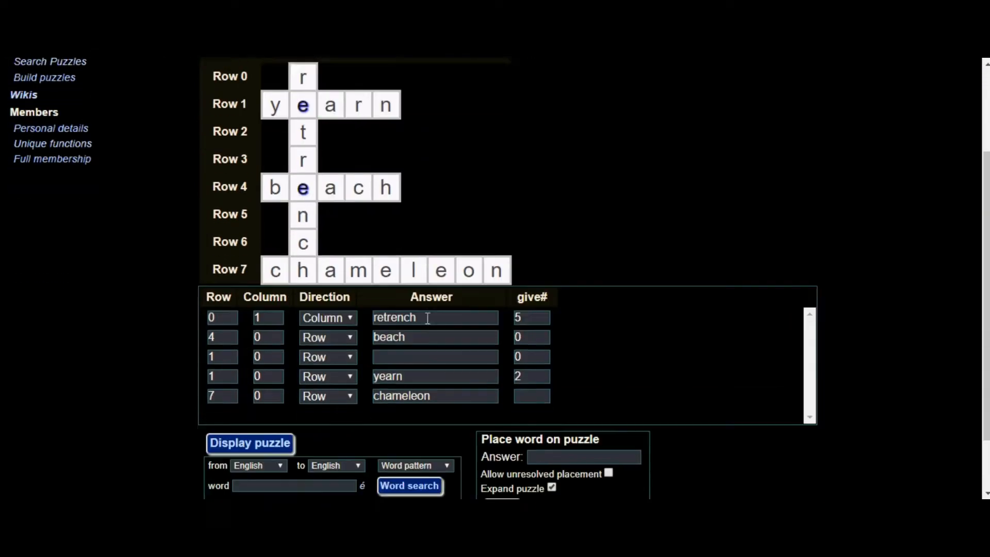
Step: Look up "chameleon" in the English-to-English Thesaurus word search
{"action": "left_click", "coordinate": [280, 411]}
{"action": "left_click", "coordinate": [441, 391]}
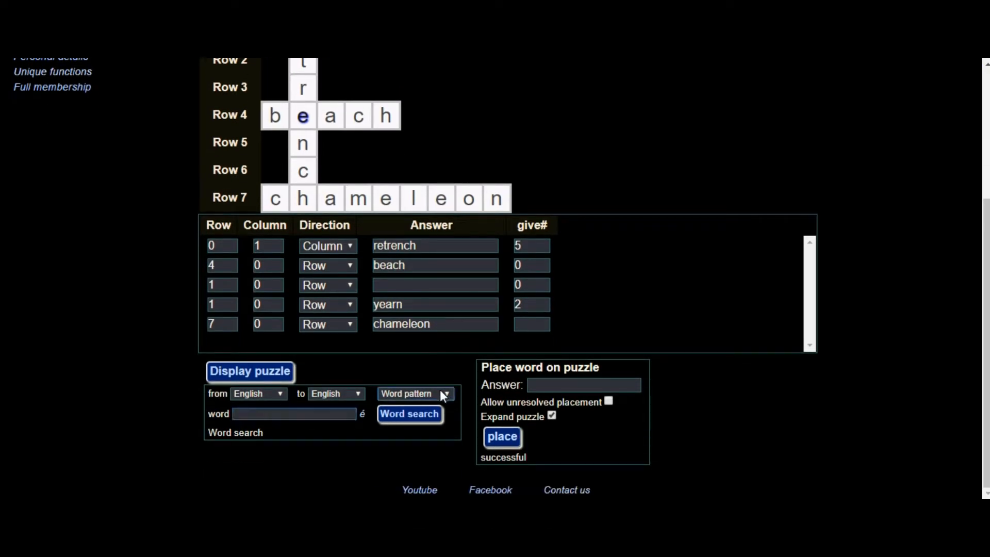
{"action": "left_click", "coordinate": [412, 402]}
{"action": "type", "text": "chameleon"}
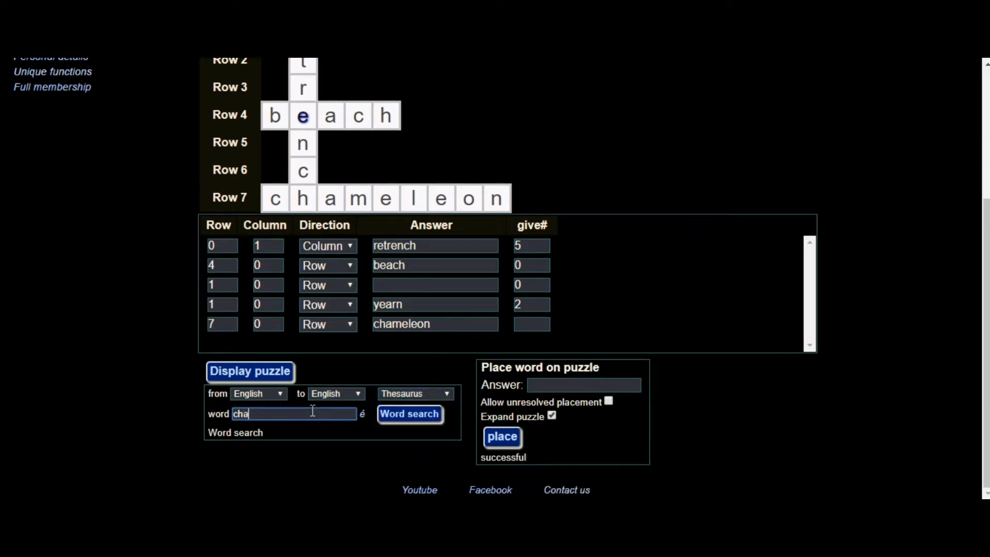
{"action": "left_click", "coordinate": [408, 415]}
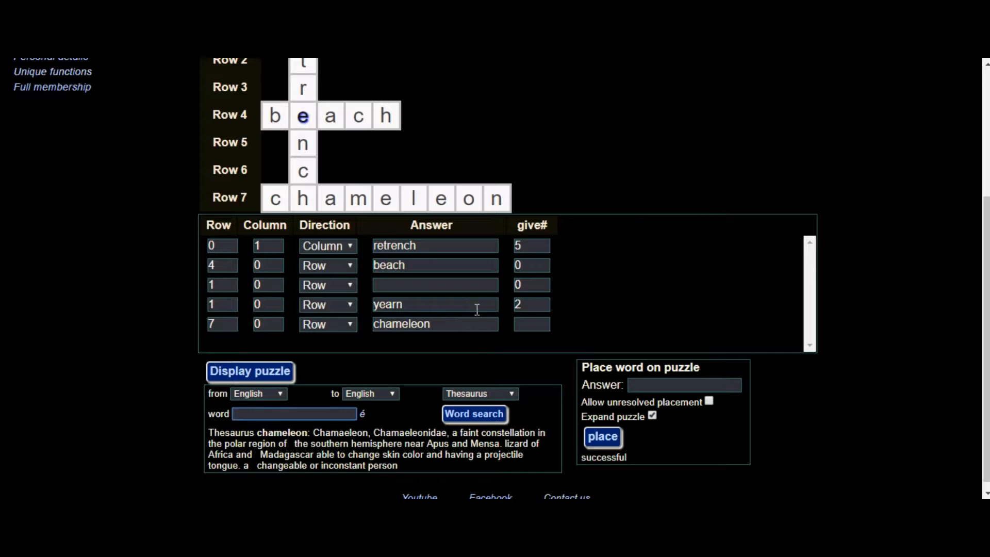
Step: Set the give# value of the answer "chameleon" to 2 and redisplay the puzzle grid
{"action": "scroll", "coordinate": [437, 282], "scroll_direction": "up", "scroll_amount": 3}
{"action": "scroll", "coordinate": [458, 171], "scroll_direction": "down", "scroll_amount": 1}
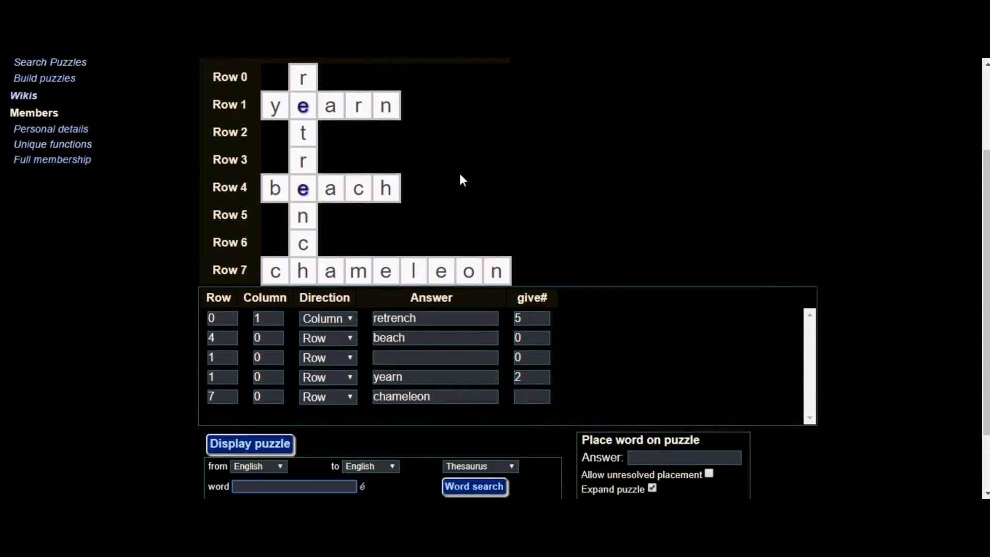
{"action": "scroll", "coordinate": [458, 171], "scroll_direction": "up", "scroll_amount": 2}
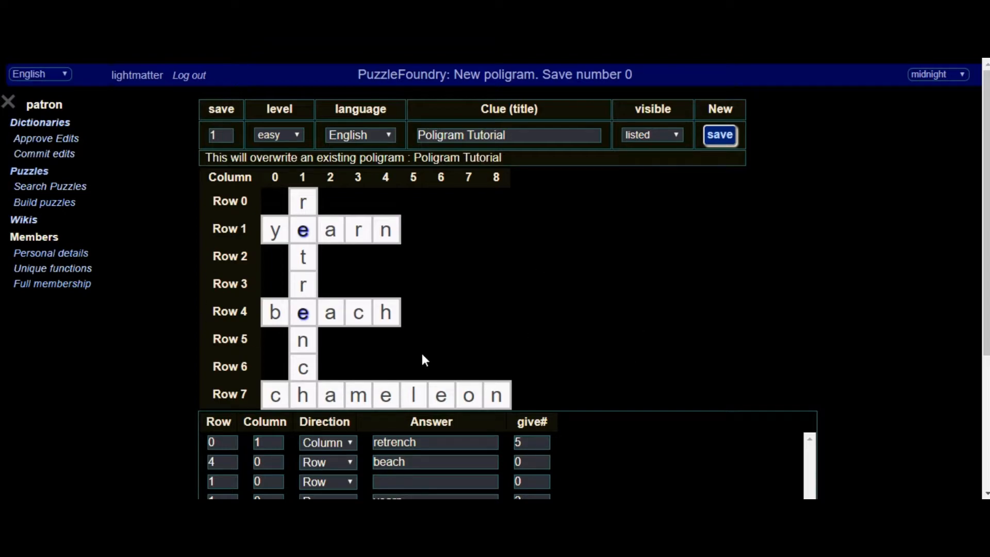
{"action": "scroll", "coordinate": [422, 354], "scroll_direction": "down", "scroll_amount": 2}
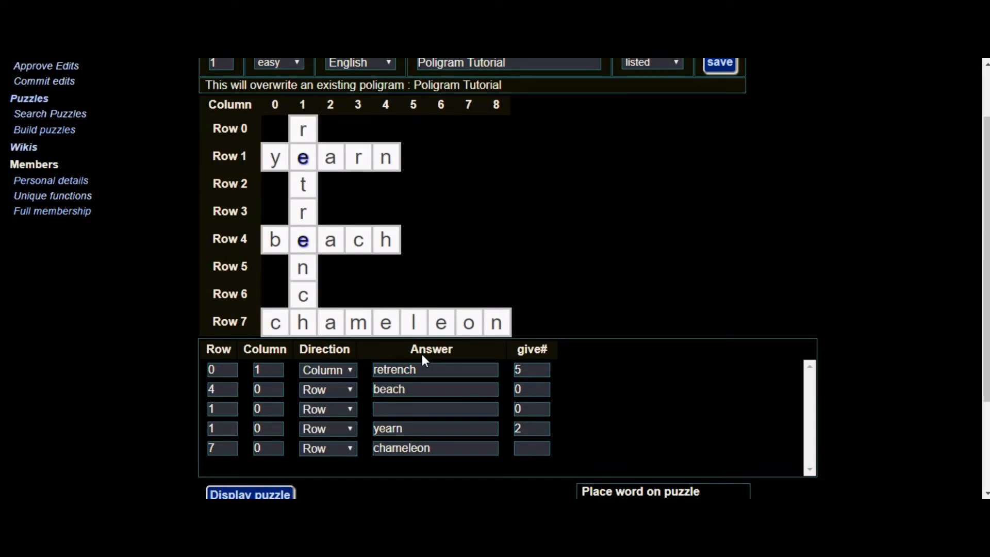
{"action": "scroll", "coordinate": [422, 354], "scroll_direction": "down", "scroll_amount": 3}
{"action": "left_click", "coordinate": [530, 317]}
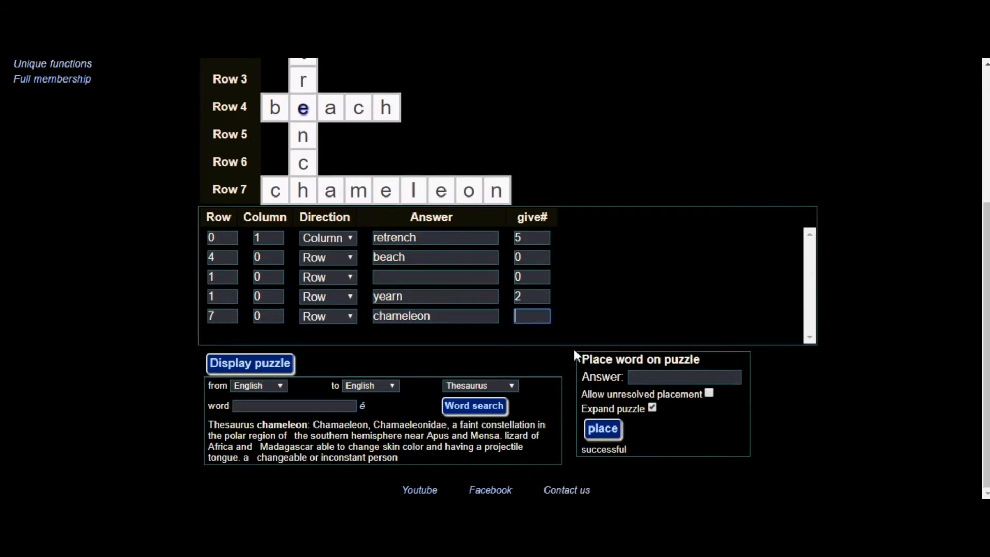
{"action": "type", "text": "2"}
{"action": "left_click", "coordinate": [249, 364]}
{"action": "scroll", "coordinate": [459, 310], "scroll_direction": "down", "scroll_amount": 4}
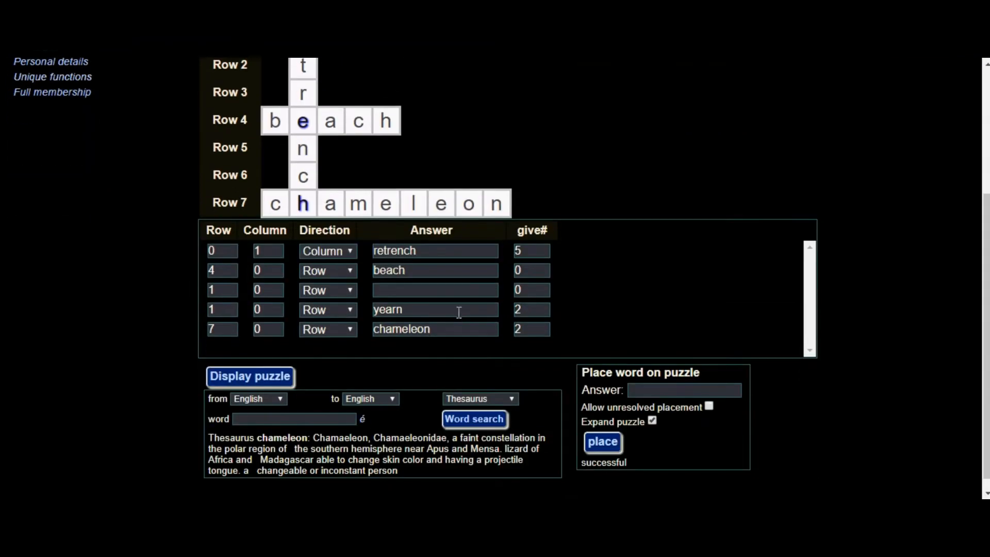
{"action": "scroll", "coordinate": [492, 218], "scroll_direction": "up", "scroll_amount": 4}
{"action": "scroll", "coordinate": [495, 246], "scroll_direction": "down", "scroll_amount": 4}
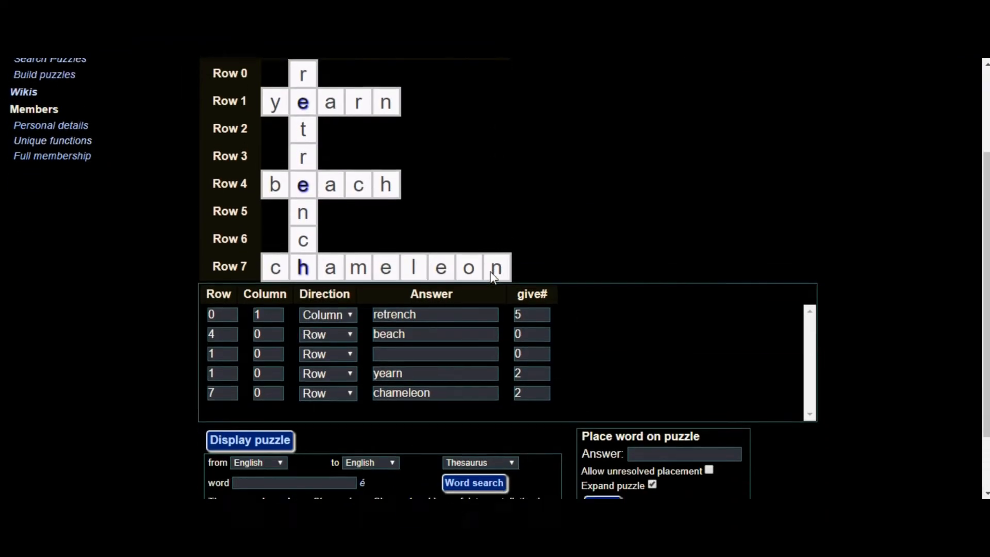
Step: Search for English words that fit the word pattern r**c*, to cross "yearn" and "beach" vertically
{"action": "left_click", "coordinate": [512, 384]}
{"action": "left_click", "coordinate": [483, 406]}
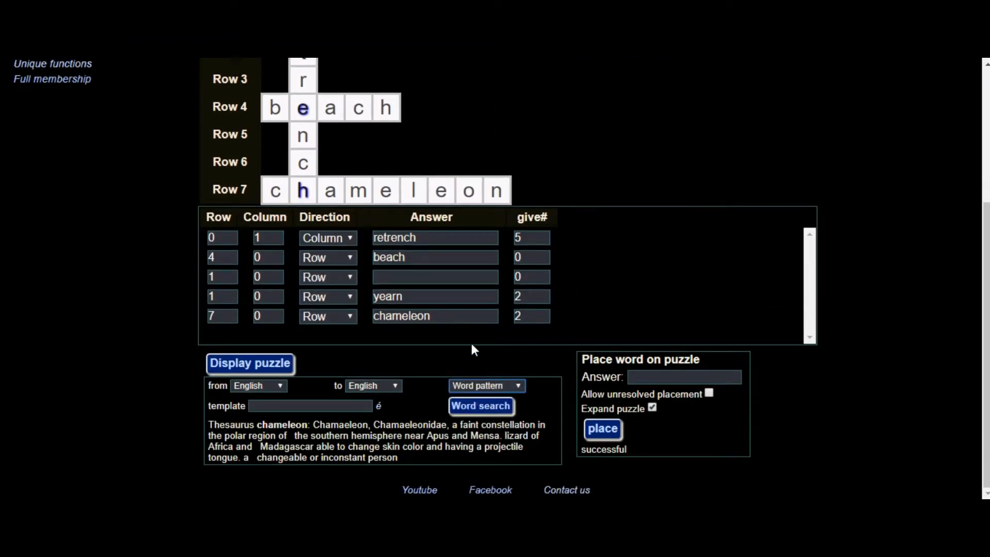
{"action": "scroll", "coordinate": [328, 408], "scroll_direction": "up", "scroll_amount": 3}
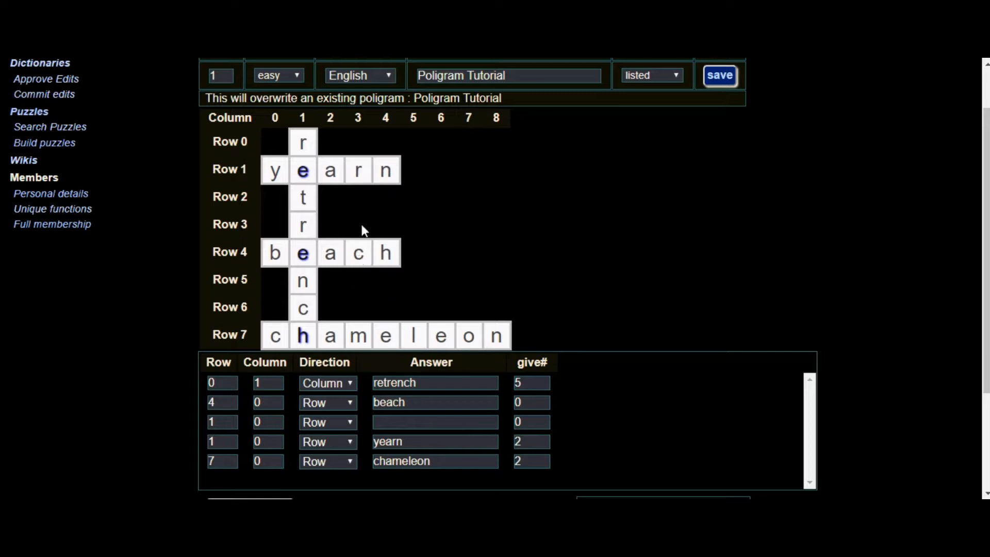
{"action": "scroll", "coordinate": [301, 248], "scroll_direction": "down", "scroll_amount": 3}
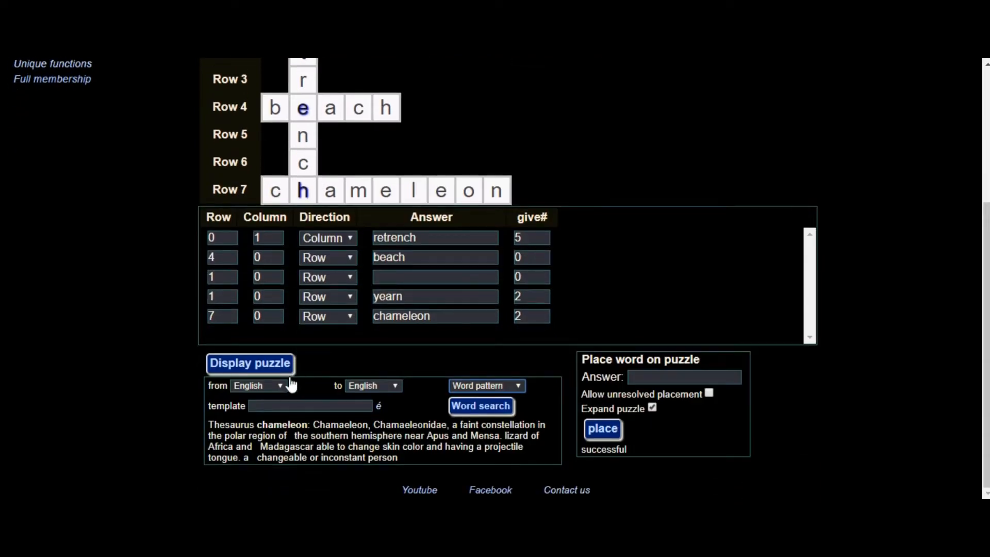
{"action": "left_click", "coordinate": [280, 406]}
{"action": "scroll", "coordinate": [301, 310], "scroll_direction": "up", "scroll_amount": 2}
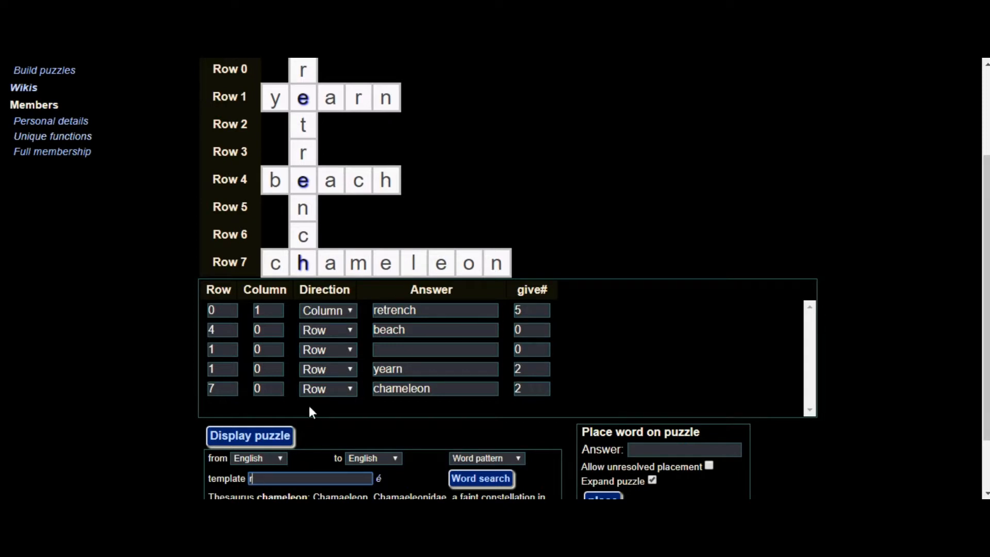
{"action": "type", "text": "**c*"}
{"action": "scroll", "coordinate": [350, 380], "scroll_direction": "down", "scroll_amount": 2}
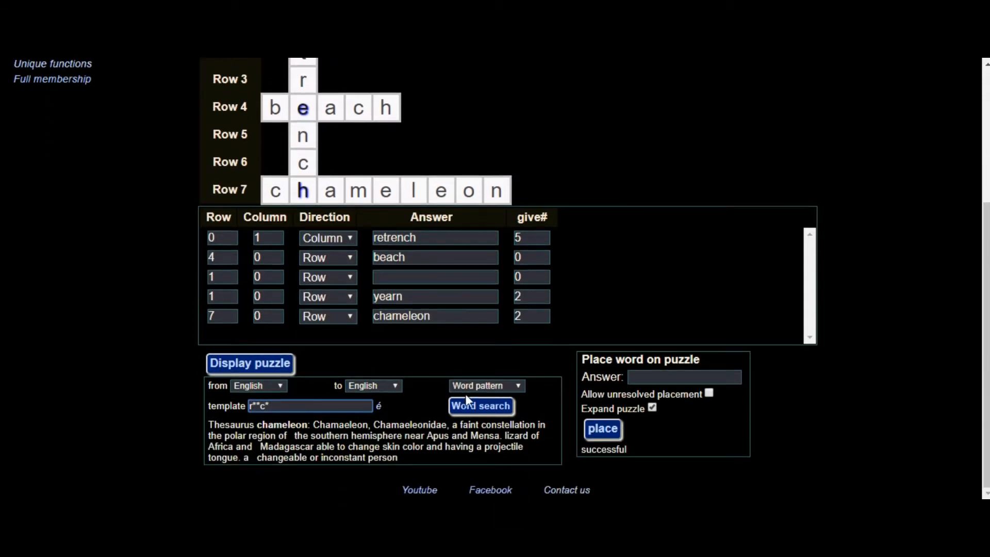
{"action": "left_click", "coordinate": [479, 407]}
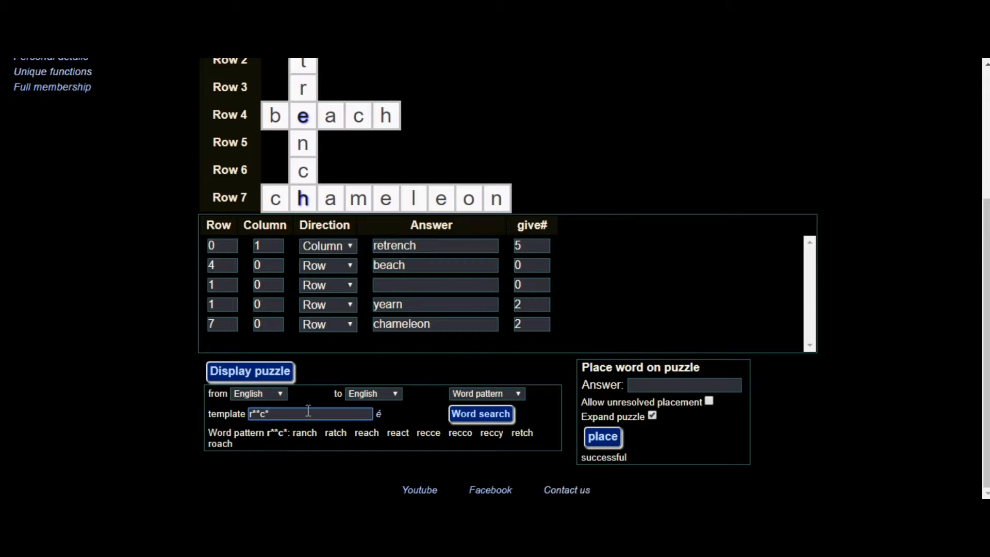
{"action": "scroll", "coordinate": [490, 443], "scroll_direction": "up", "scroll_amount": 1}
{"action": "scroll", "coordinate": [490, 443], "scroll_direction": "down", "scroll_amount": 1}
{"action": "left_click", "coordinate": [646, 384]}
{"action": "type", "text": "ranch"}
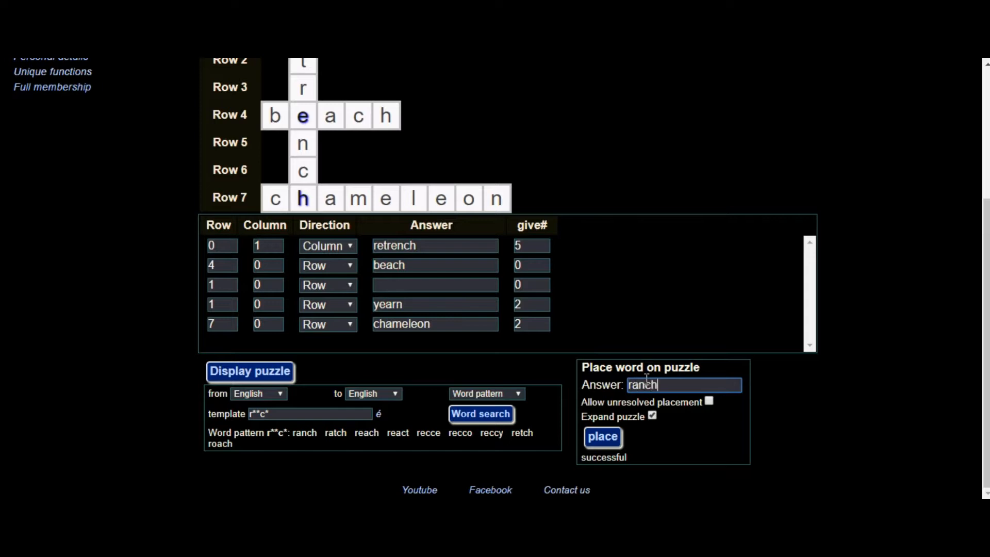
{"action": "key", "text": "BackSpace"}
{"action": "key", "text": "BackSpace"}
{"action": "key", "text": "BackSpace"}
{"action": "key", "text": "BackSpace"}
{"action": "key", "text": "BackSpace"}
Step: Position the empty third answer line at row 1, column 3, with its direction set to Column
{"action": "left_click", "coordinate": [395, 281]}
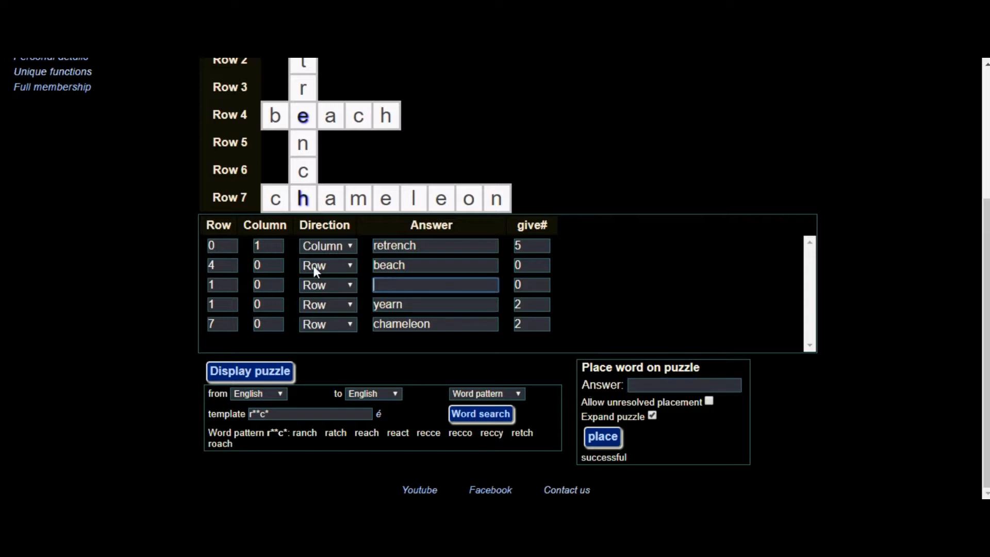
{"action": "scroll", "coordinate": [382, 289], "scroll_direction": "up", "scroll_amount": 3}
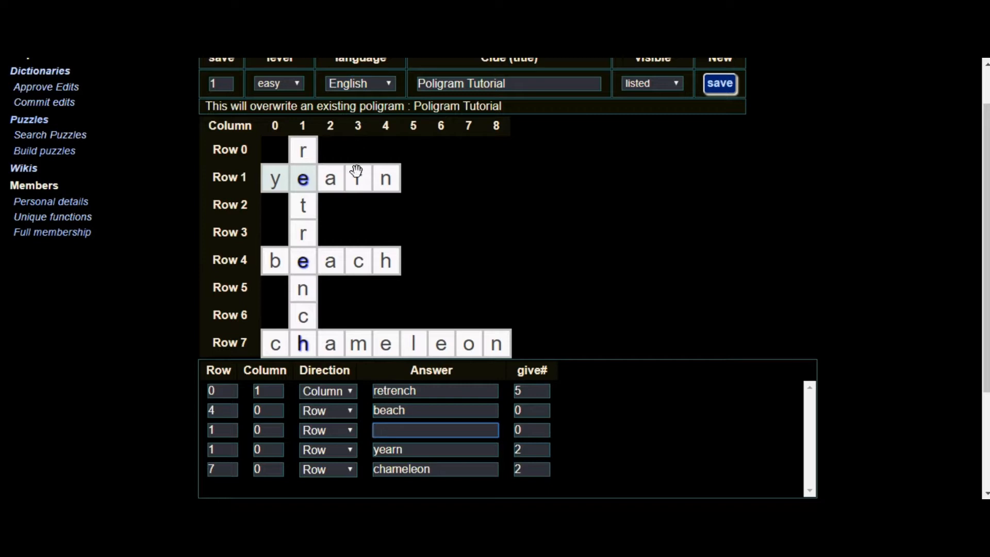
{"action": "scroll", "coordinate": [342, 261], "scroll_direction": "down", "scroll_amount": 1}
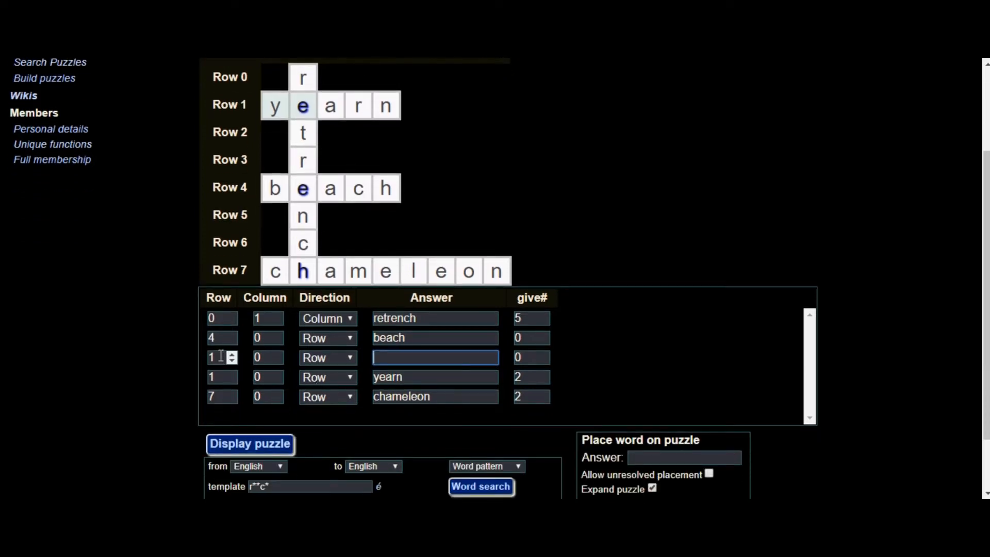
{"action": "left_click", "coordinate": [277, 354]}
{"action": "left_click", "coordinate": [278, 354]}
{"action": "left_click", "coordinate": [278, 354]}
{"action": "scroll", "coordinate": [318, 351], "scroll_direction": "up", "scroll_amount": 1}
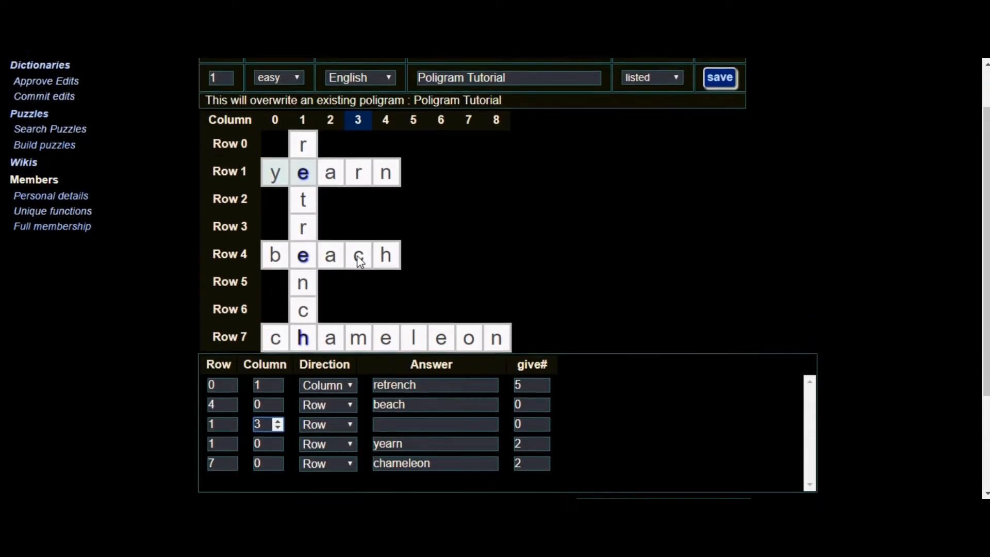
{"action": "scroll", "coordinate": [360, 260], "scroll_direction": "down", "scroll_amount": 1}
{"action": "left_click", "coordinate": [351, 336]}
{"action": "left_click", "coordinate": [342, 353]}
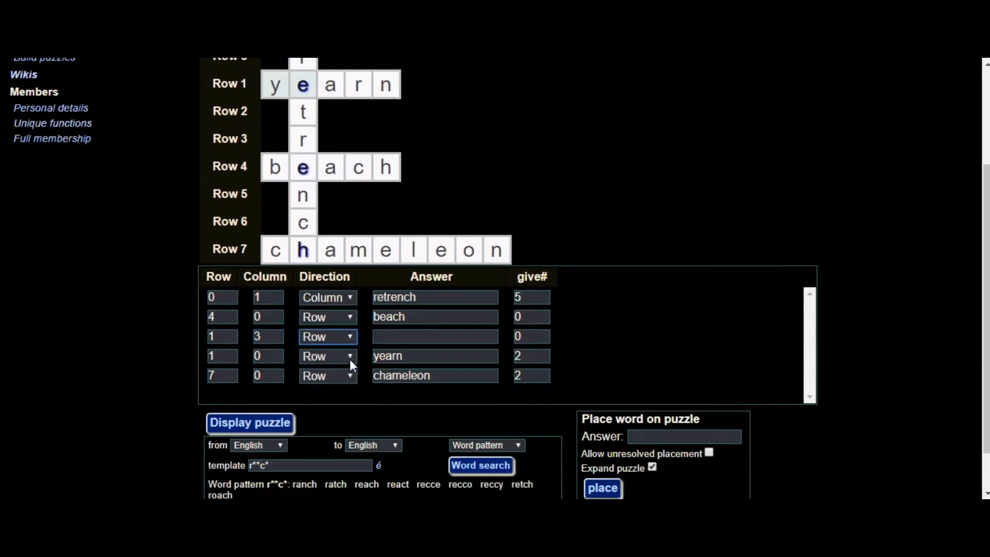
{"action": "key", "text": "Down"}
Step: Enter "ranch" as the third line's answer with give# 1, and redisplay the puzzle grid
{"action": "key", "text": "Tab"}
{"action": "type", "text": "r"}
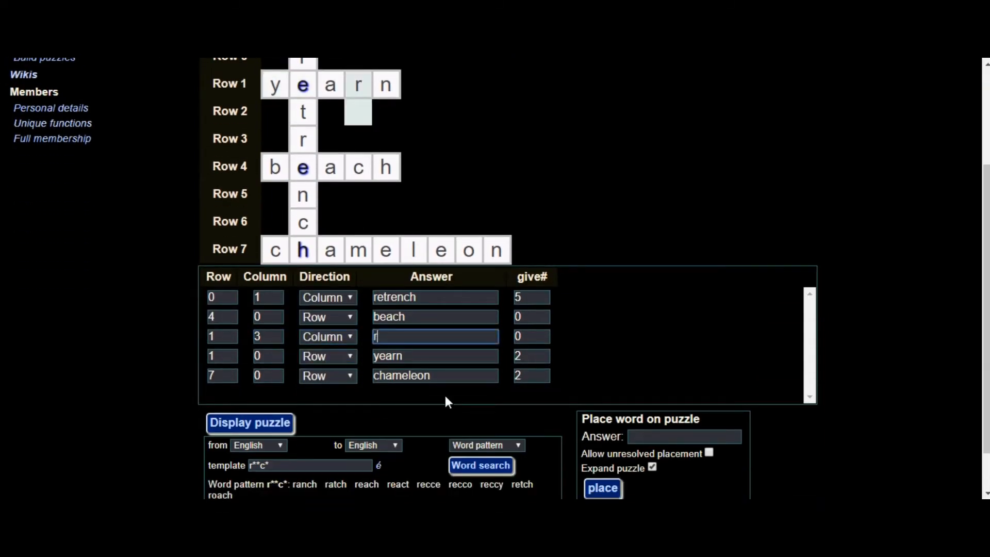
{"action": "type", "text": "anch"}
{"action": "scroll", "coordinate": [445, 397], "scroll_direction": "up", "scroll_amount": 1}
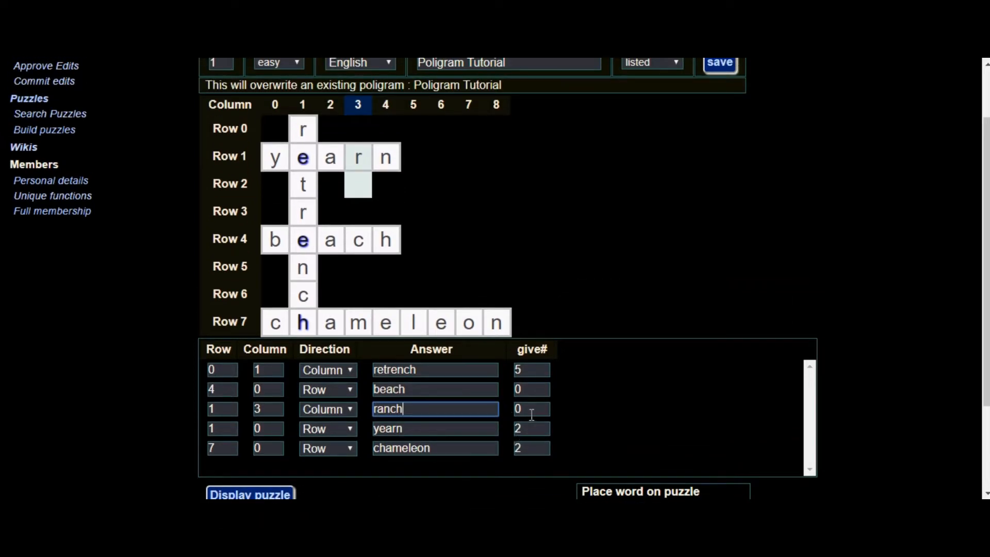
{"action": "key", "text": "Tab"}
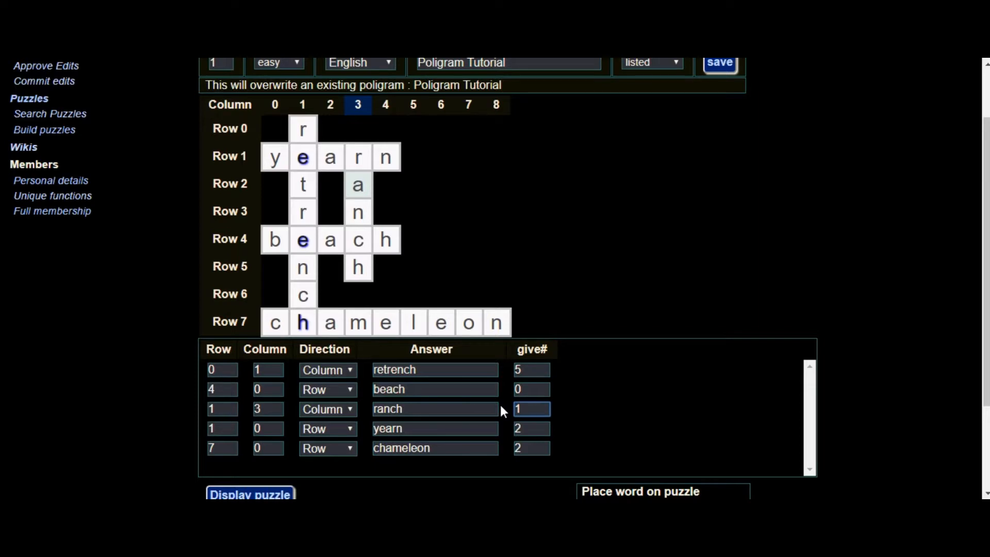
{"action": "scroll", "coordinate": [214, 417], "scroll_direction": "down", "scroll_amount": 3}
{"action": "left_click", "coordinate": [274, 369]}
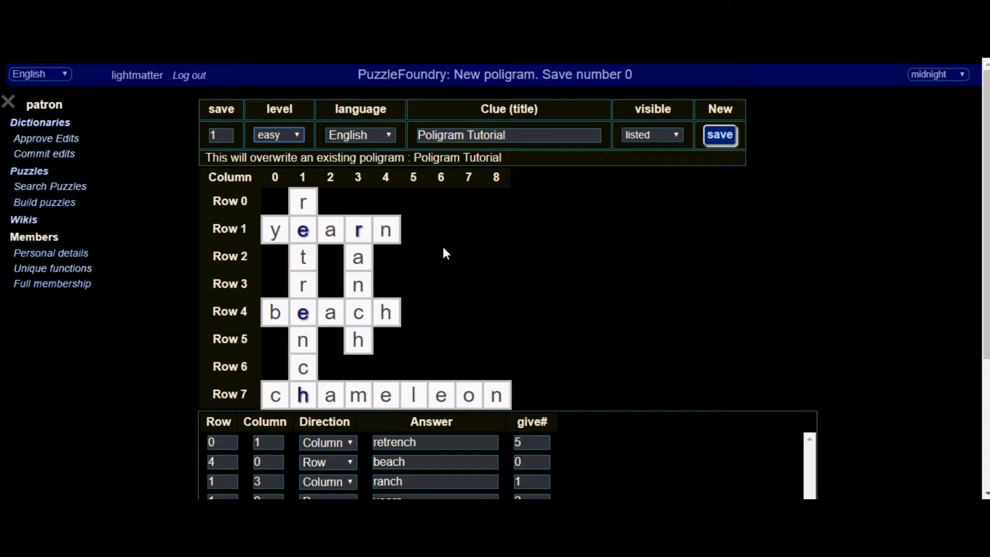
Step: Save the "Poligram Tutorial" puzzle as save number 1, accepting the overwrite of the existing poligram
{"action": "scroll", "coordinate": [454, 312], "scroll_direction": "down", "scroll_amount": 1}
{"action": "left_click", "coordinate": [728, 139]}
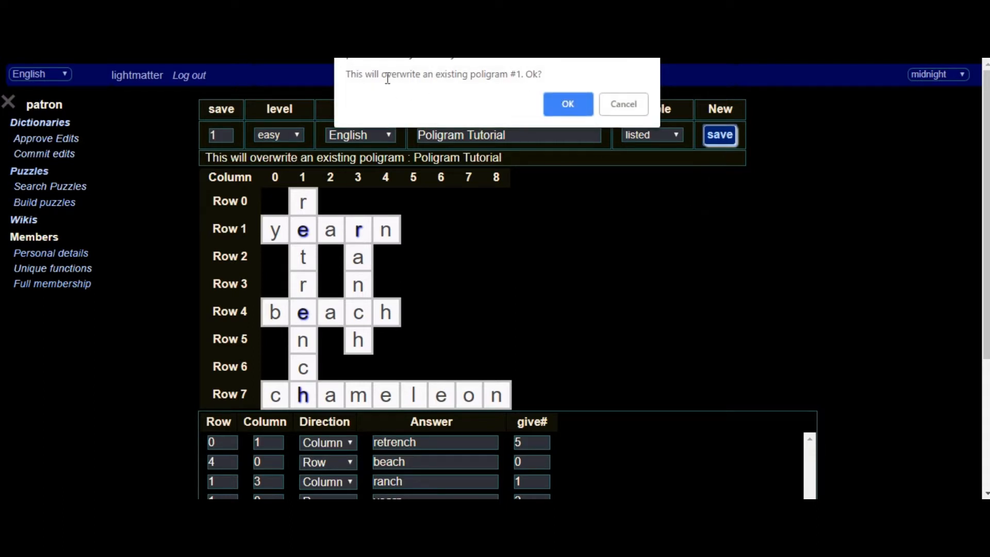
{"action": "left_click_drag", "start_coordinate": [356, 78], "coordinate": [492, 93]}
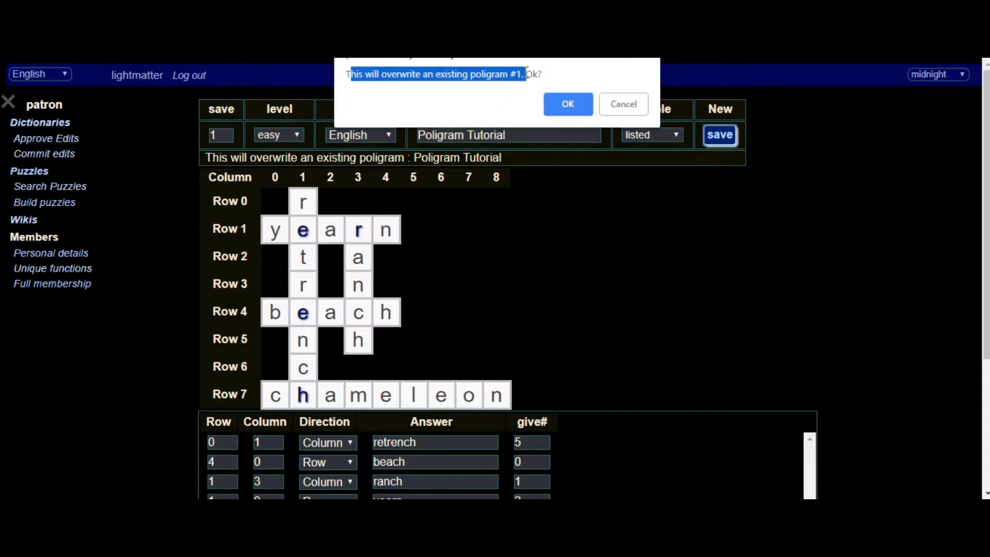
{"action": "left_click", "coordinate": [568, 107]}
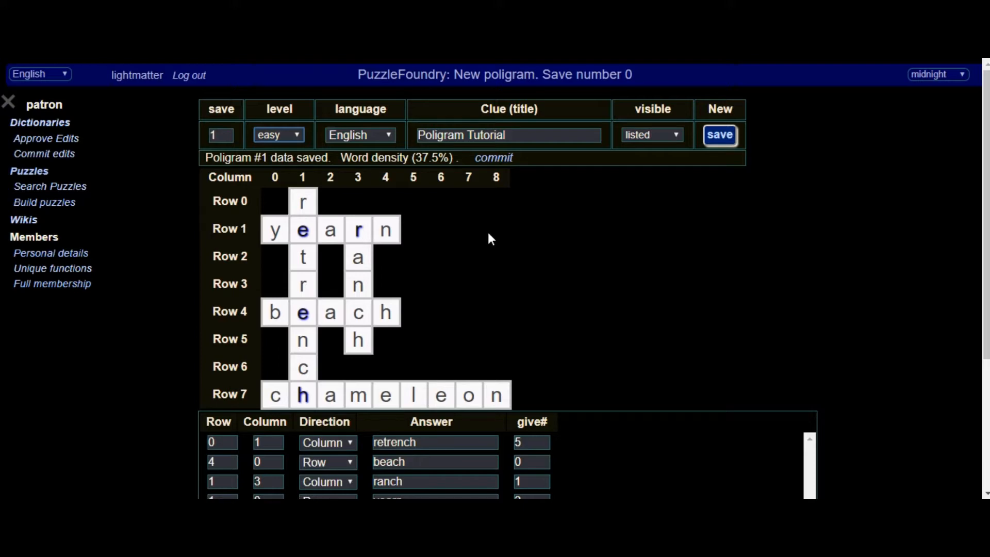
Step: Open the overview of puzzles being built and check the "Poligram Tutorial" entry's save number, level and status
{"action": "scroll", "coordinate": [496, 232], "scroll_direction": "down", "scroll_amount": 4}
{"action": "scroll", "coordinate": [525, 234], "scroll_direction": "up", "scroll_amount": 3}
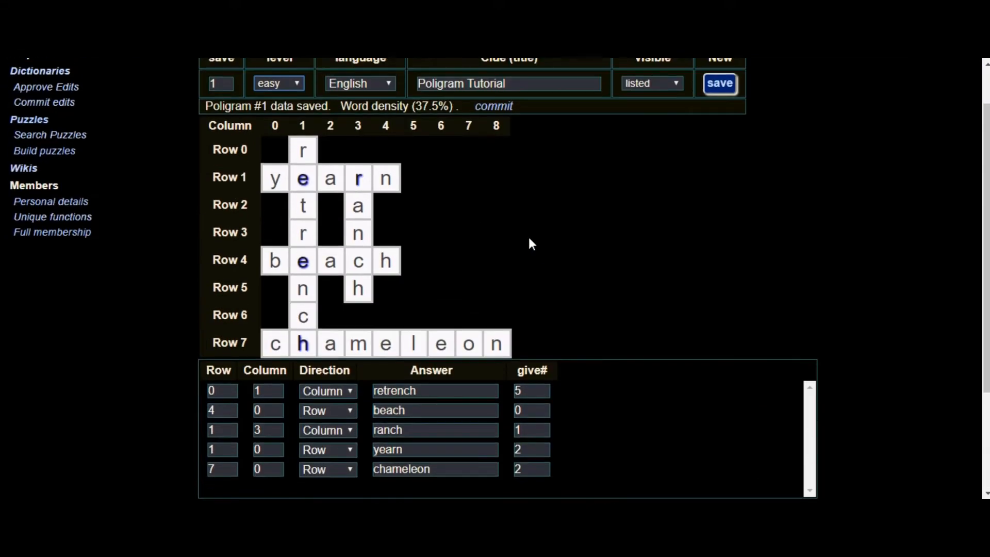
{"action": "scroll", "coordinate": [532, 244], "scroll_direction": "up", "scroll_amount": 1}
{"action": "left_click", "coordinate": [57, 203]}
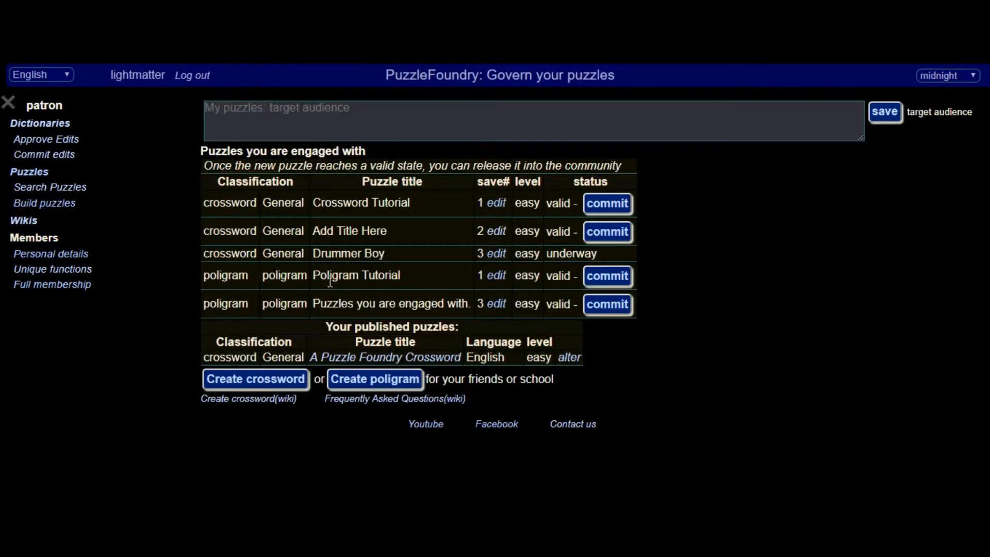
{"action": "mouse_move", "coordinate": [410, 270]}
{"action": "left_mouse_down"}
{"action": "mouse_move", "coordinate": [214, 274]}
{"action": "mouse_move", "coordinate": [417, 284]}
{"action": "left_mouse_up"}
{"action": "left_click", "coordinate": [204, 277]}
{"action": "left_click_drag", "start_coordinate": [489, 271], "coordinate": [573, 277]}
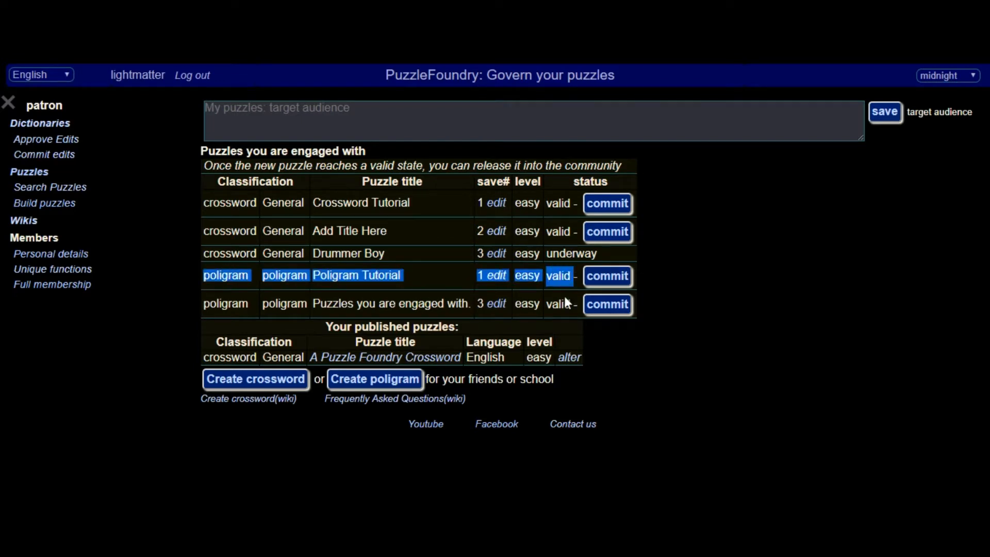
{"action": "left_click", "coordinate": [238, 283]}
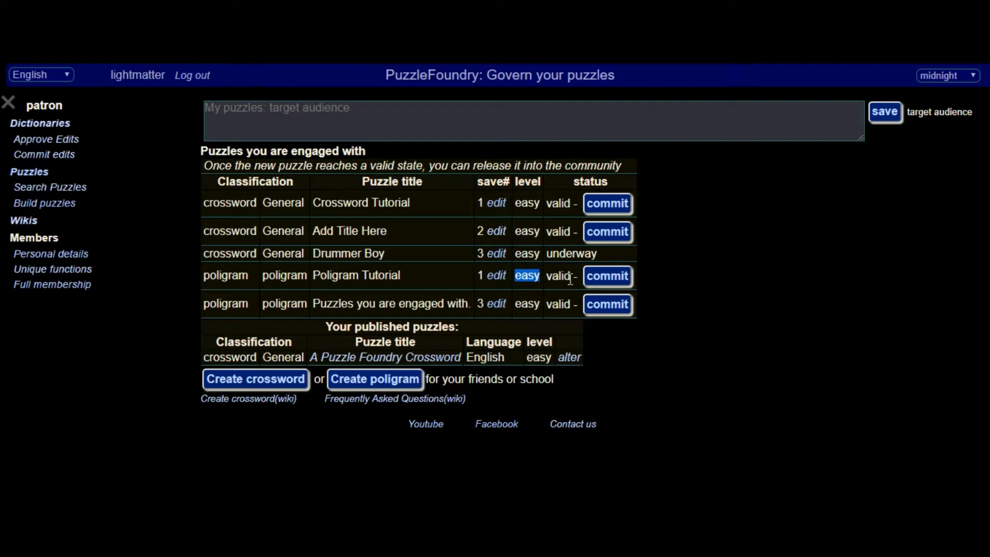
{"action": "left_click", "coordinate": [550, 284]}
{"action": "left_click_drag", "start_coordinate": [550, 281], "coordinate": [570, 282]}
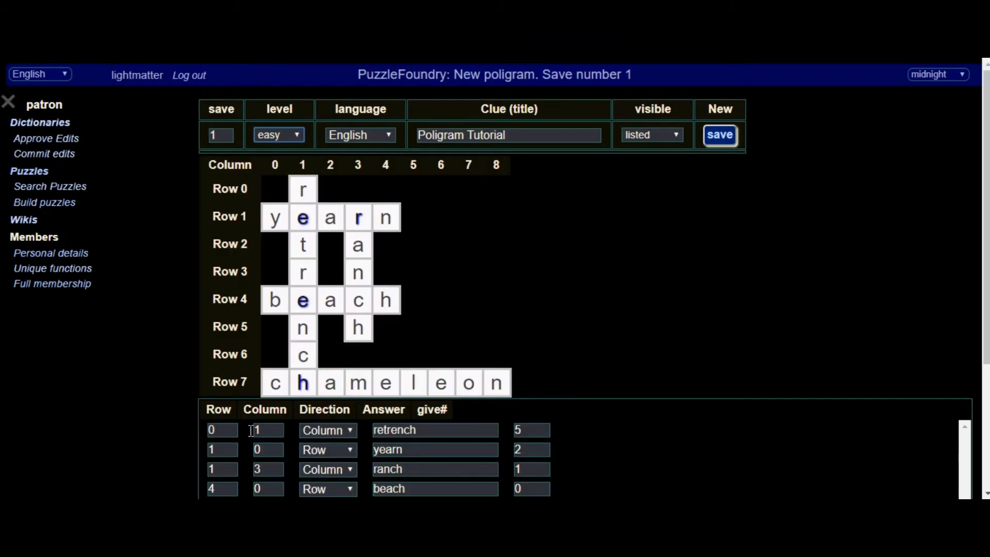
Step: Return to the overview of puzzles being built and reopen the saved "Poligram Tutorial" for editing, showing its answer lines
{"action": "scroll", "coordinate": [345, 337], "scroll_direction": "down", "scroll_amount": 3}
{"action": "scroll", "coordinate": [434, 286], "scroll_direction": "up", "scroll_amount": 3}
{"action": "left_click", "coordinate": [45, 202]}
{"action": "left_click", "coordinate": [505, 278]}
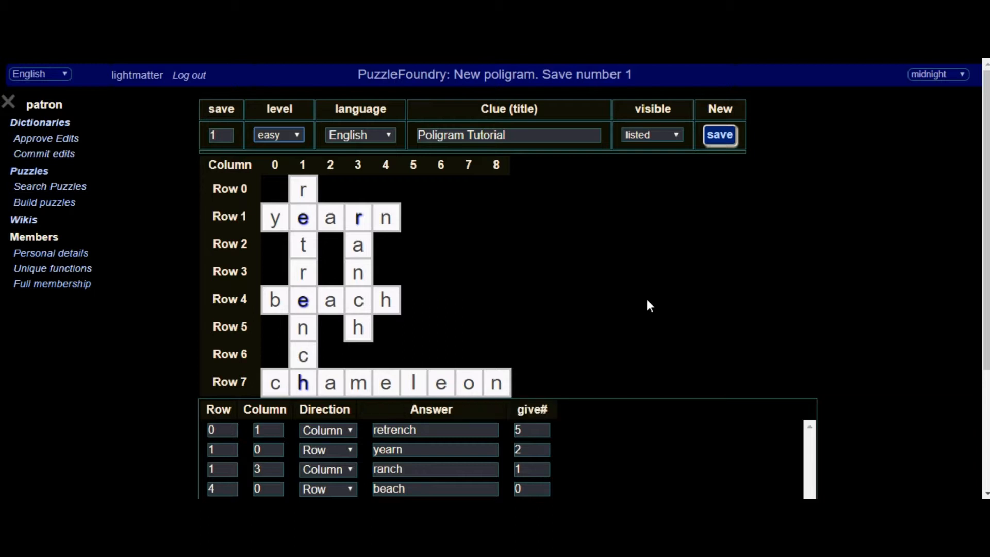
{"action": "scroll", "coordinate": [603, 315], "scroll_direction": "down", "scroll_amount": 3}
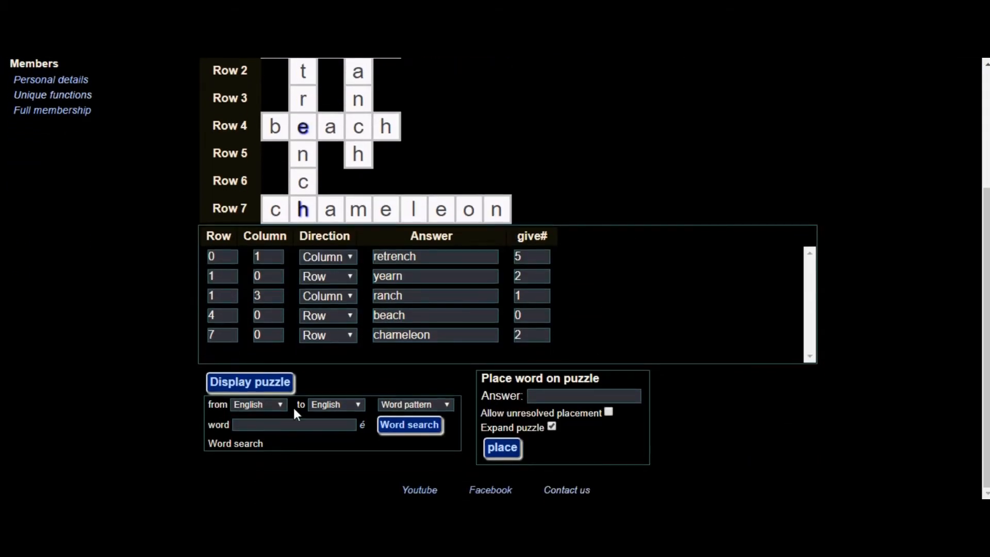